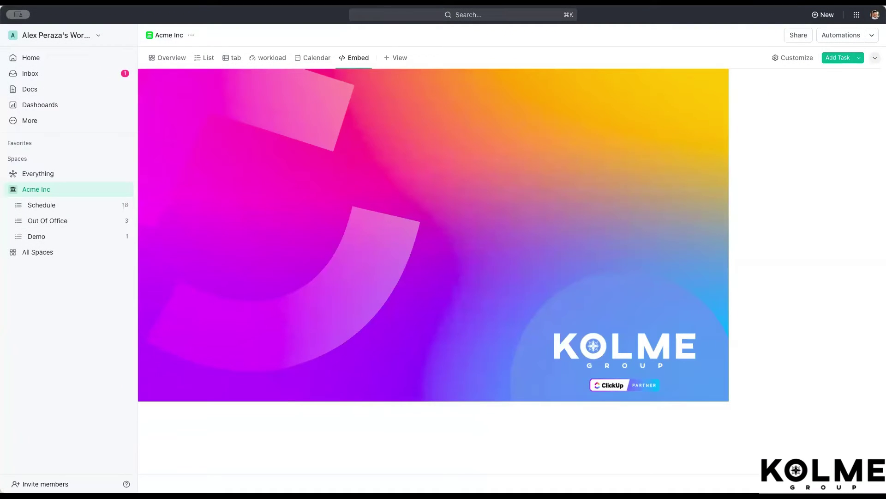
# - From the Demo list's Default task type menu, open the workspace Task Types settings
pyautogui.click(50, 237)
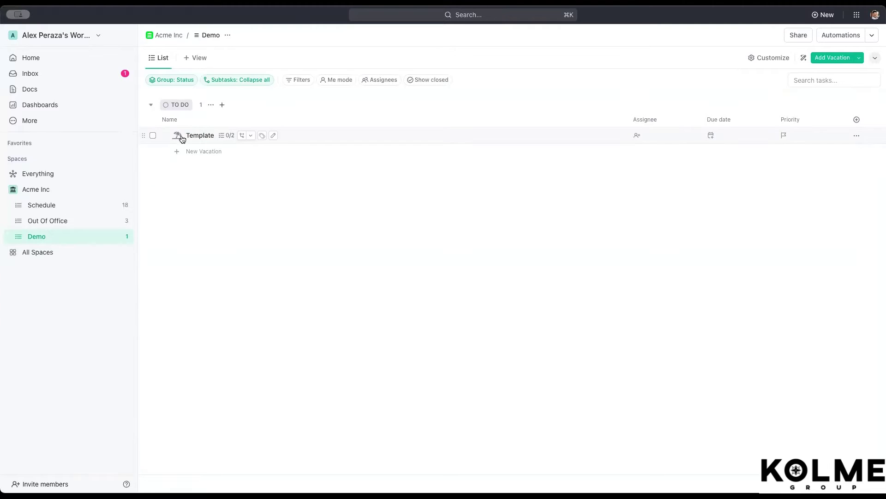
pyautogui.click(126, 236)
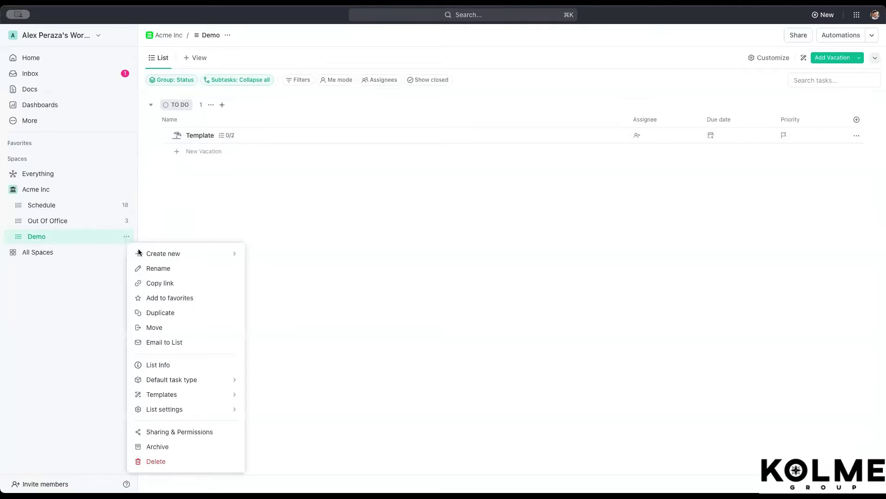
pyautogui.moveTo(188, 380)
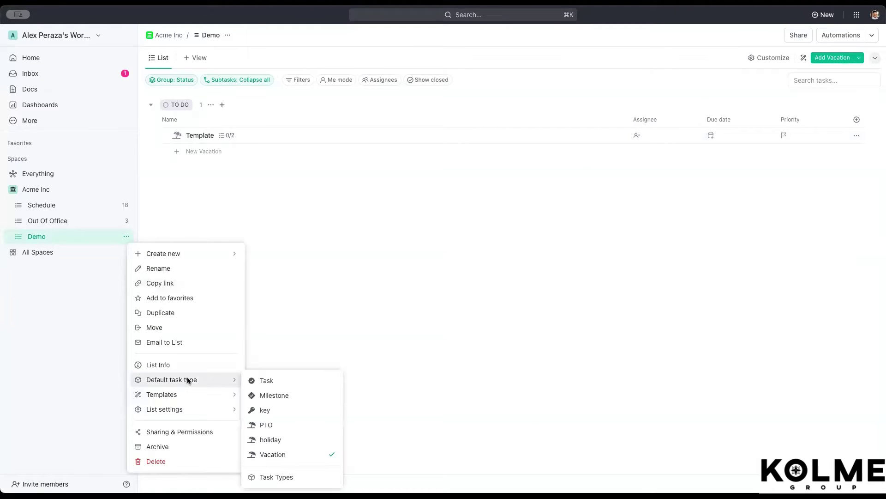
pyautogui.click(271, 479)
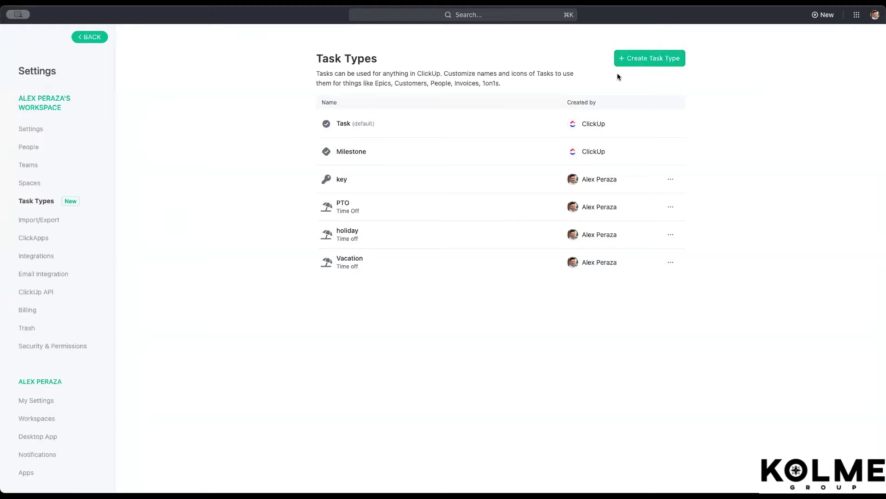
# - Start a new task type and give it the airplane icon
pyautogui.click(646, 62)
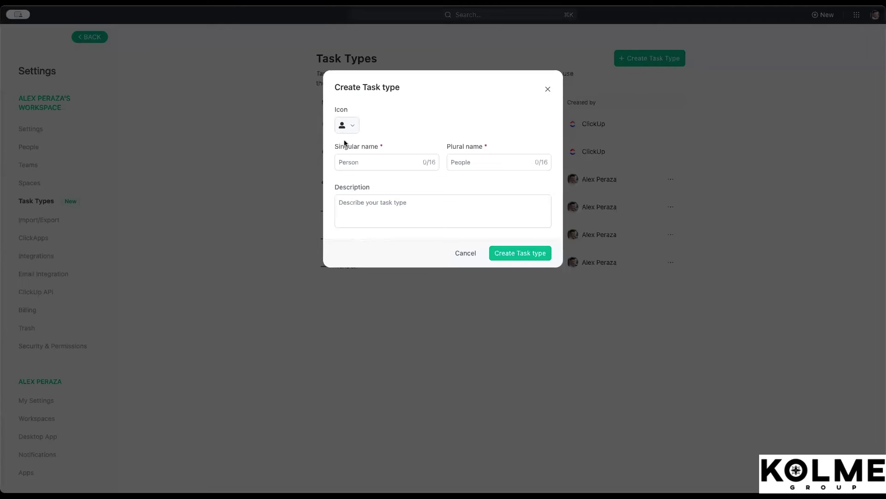
pyautogui.click(347, 125)
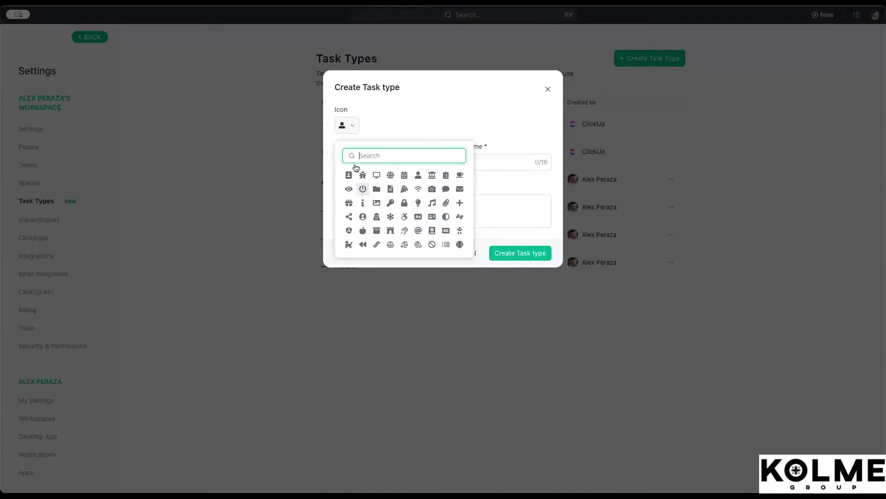
pyautogui.scroll(-10, 359, 180)
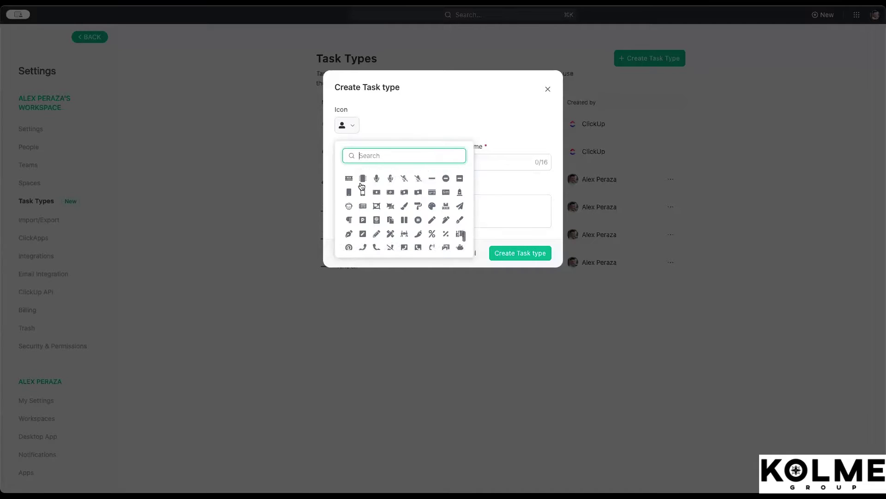
pyautogui.scroll(10, 361, 186)
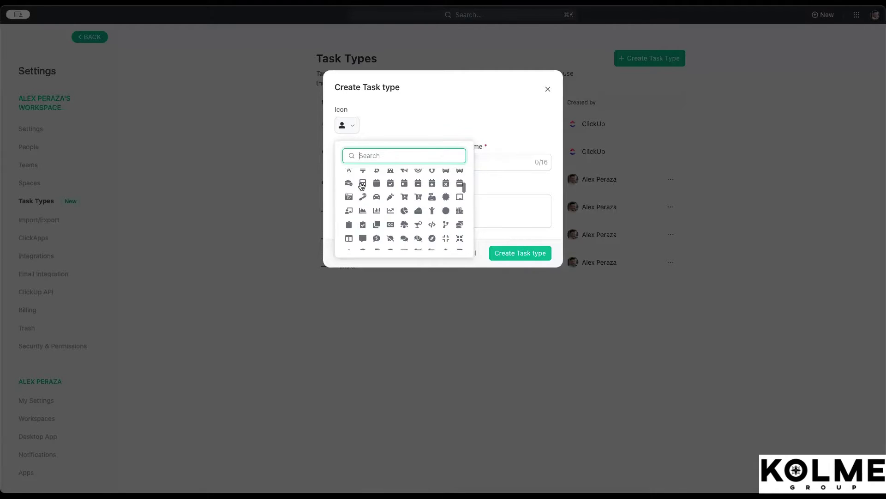
pyautogui.scroll(3, 361, 187)
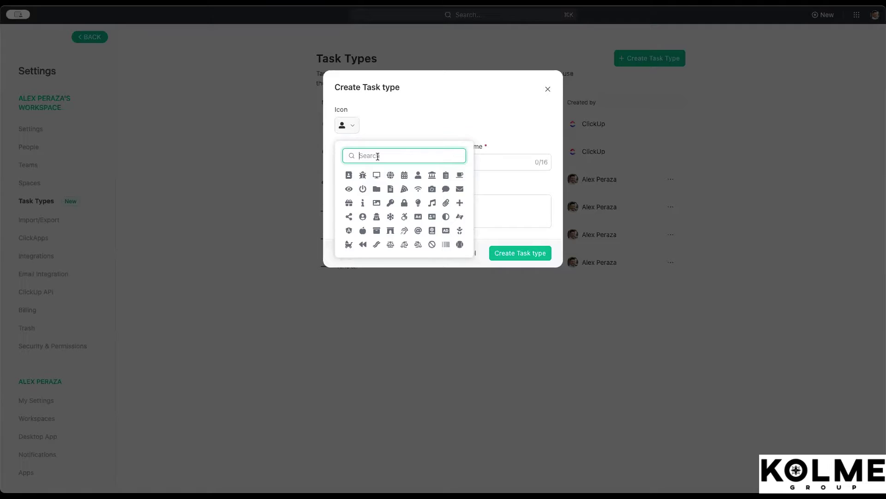
pyautogui.write('pla')
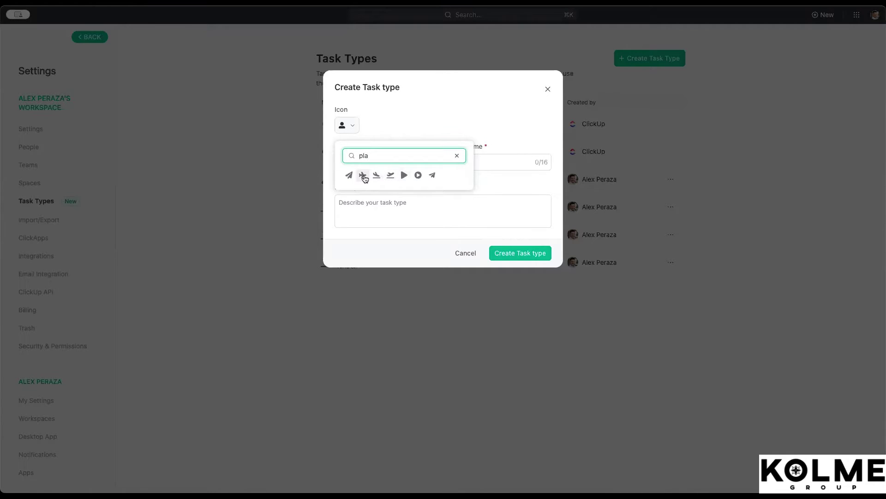
pyautogui.click(364, 175)
# - Set the task type's singular and plural names to 'Time Off'
pyautogui.click(370, 158)
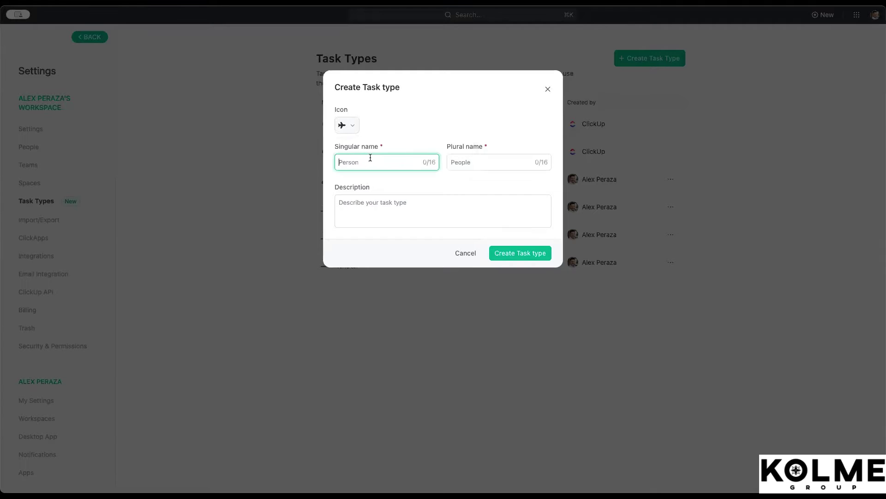
pyautogui.write('Task')
pyautogui.press('BackSpace')
pyautogui.press('BackSpace')
pyautogui.press('BackSpace')
pyautogui.write('ime')
pyautogui.click(480, 164)
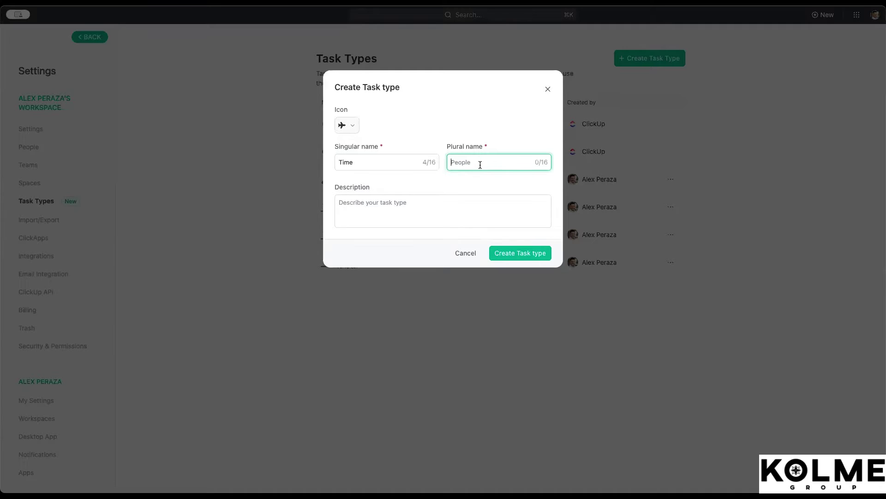
pyautogui.click(385, 166)
pyautogui.write('off')
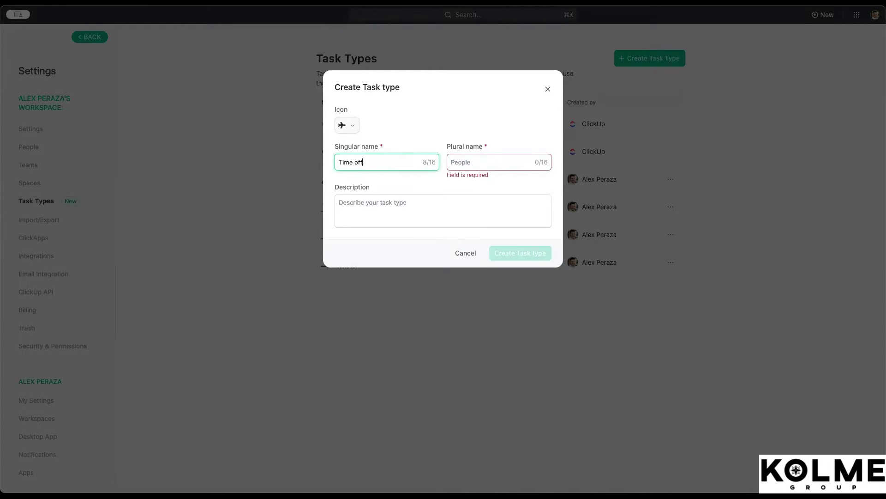
pyautogui.click(464, 164)
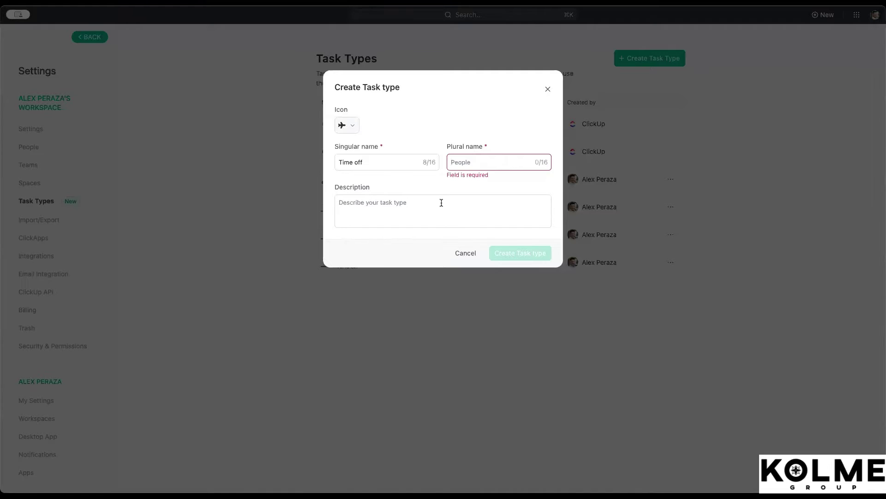
pyautogui.write('Time Off')
pyautogui.click(356, 161)
pyautogui.press('Delete')
pyautogui.write('O')
# - Add the description 'Time Off' and create the task type
pyautogui.click(370, 209)
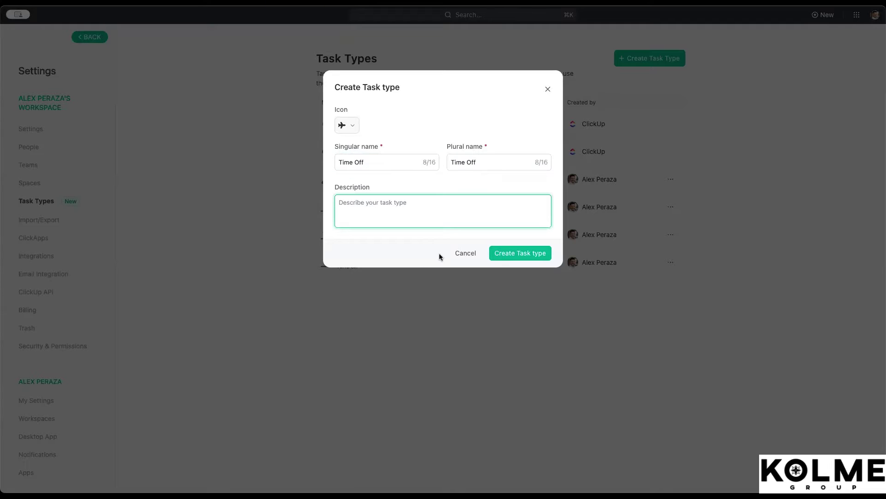
pyautogui.write('TimewOff')
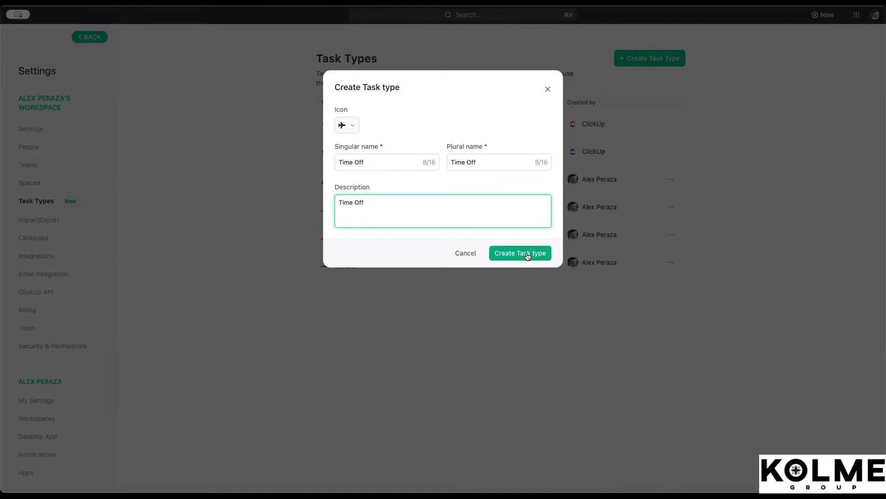
pyautogui.click(527, 255)
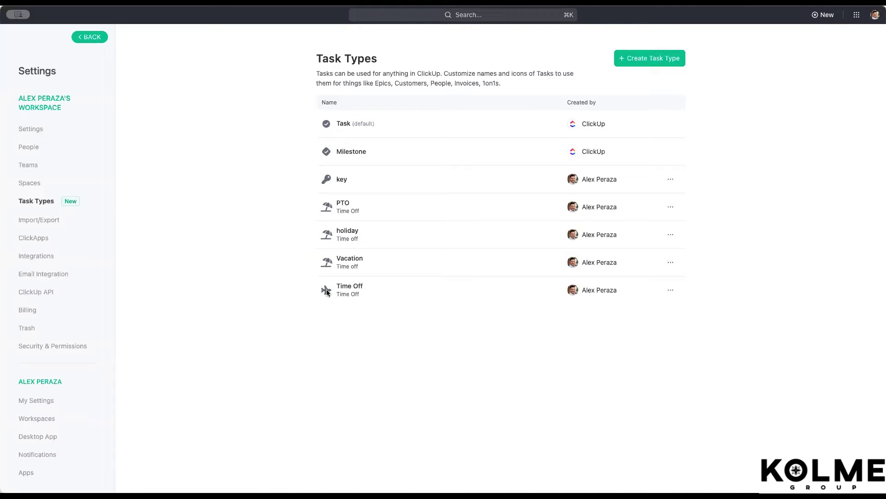
# - Back in the workspace, set the Demo list's default task type to Time Off
pyautogui.click(90, 37)
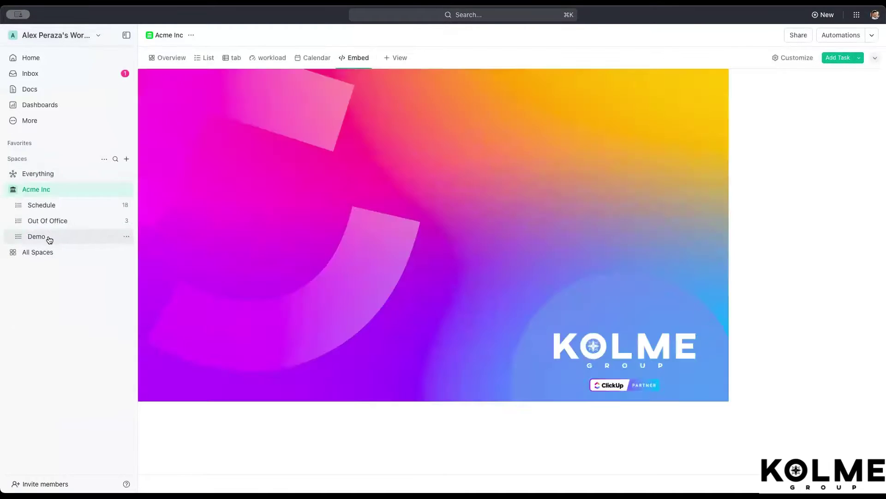
pyautogui.click(48, 237)
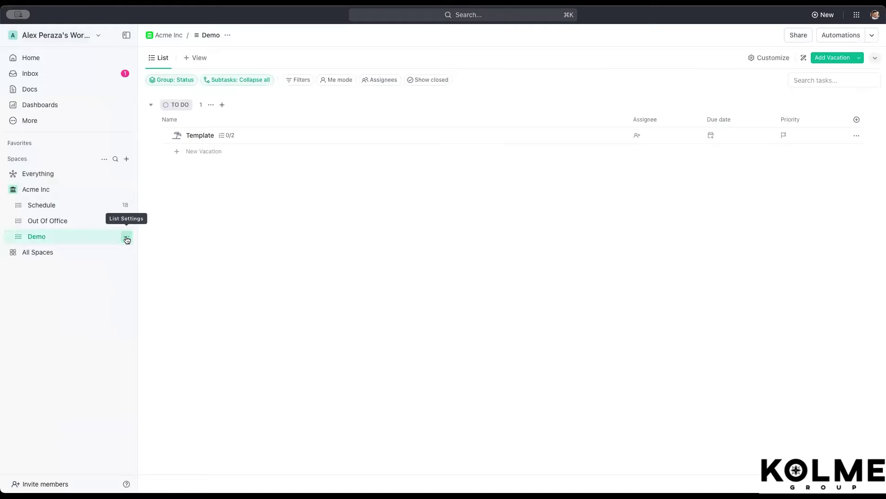
pyautogui.click(126, 236)
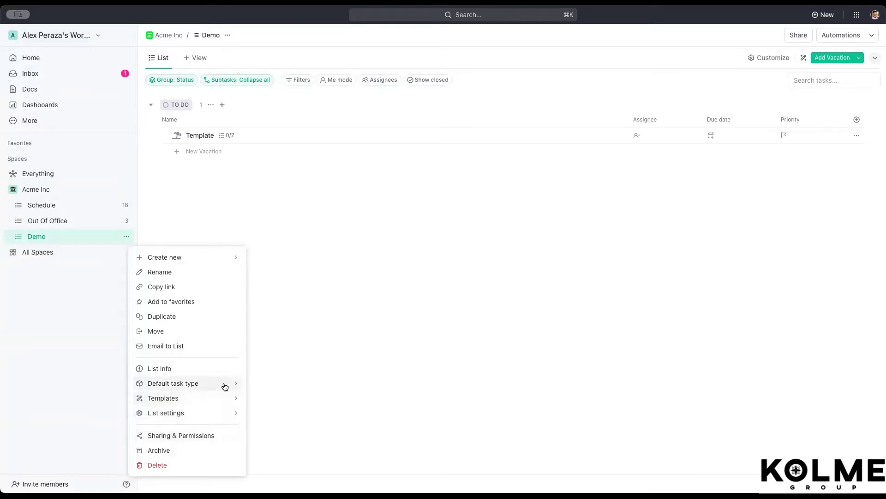
pyautogui.moveTo(224, 385)
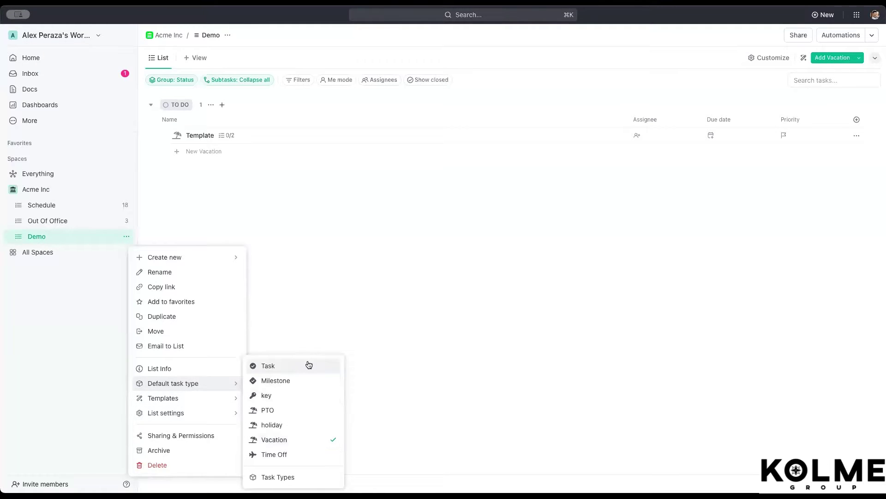
pyautogui.click(282, 455)
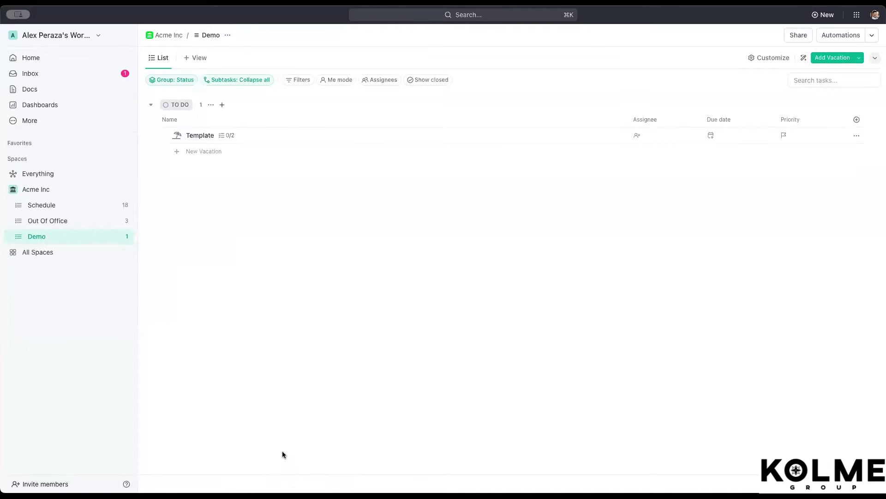
# - Add a Time Off item named 'plane' to Demo and discard the extra empty row
pyautogui.click(202, 156)
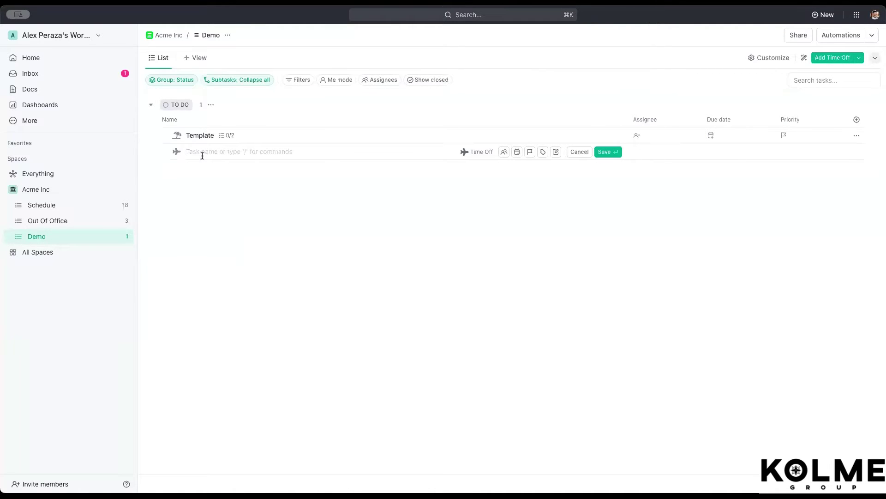
pyautogui.write('plane')
pyautogui.press('BackSpace')
pyautogui.press('BackSpace')
pyautogui.write('ne')
pyautogui.press('Return')
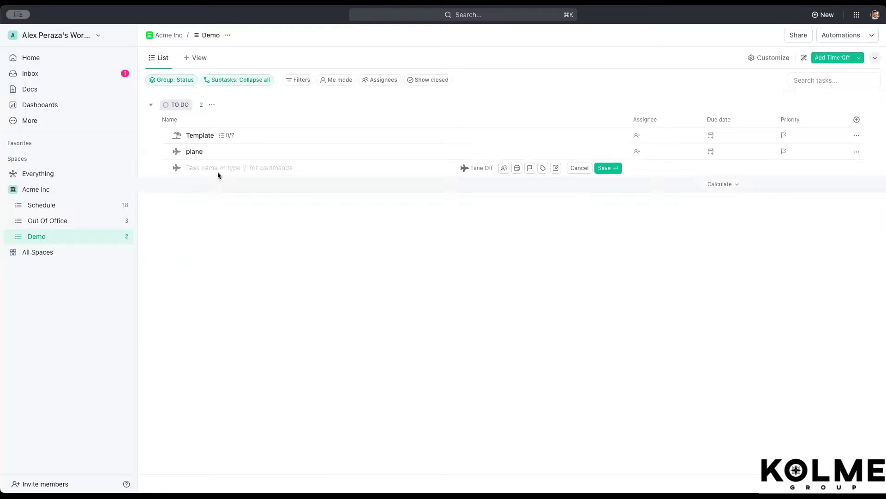
pyautogui.click(239, 333)
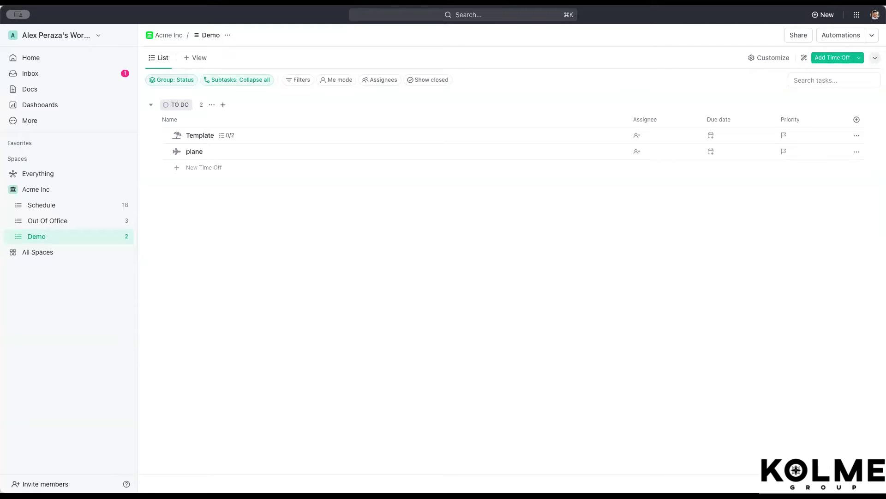
# - Open the plane task and look over its checklist, subtasks and empty Type field
pyautogui.click(195, 152)
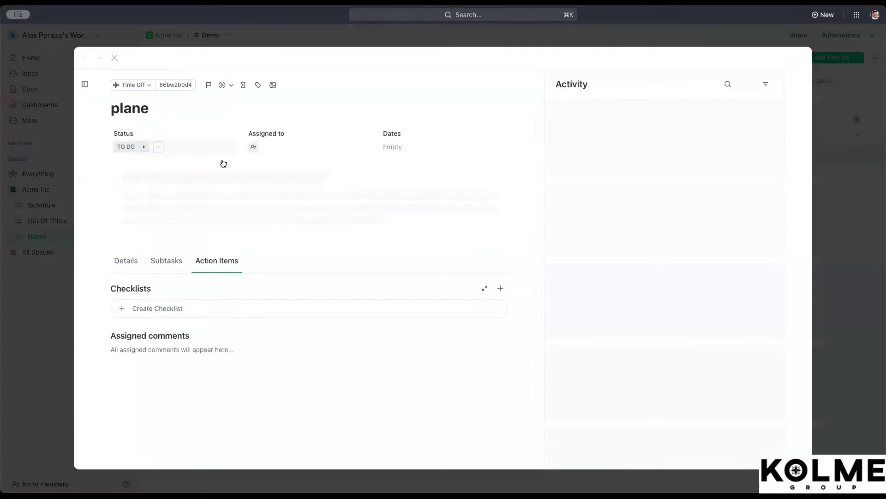
pyautogui.click(159, 310)
pyautogui.click(156, 266)
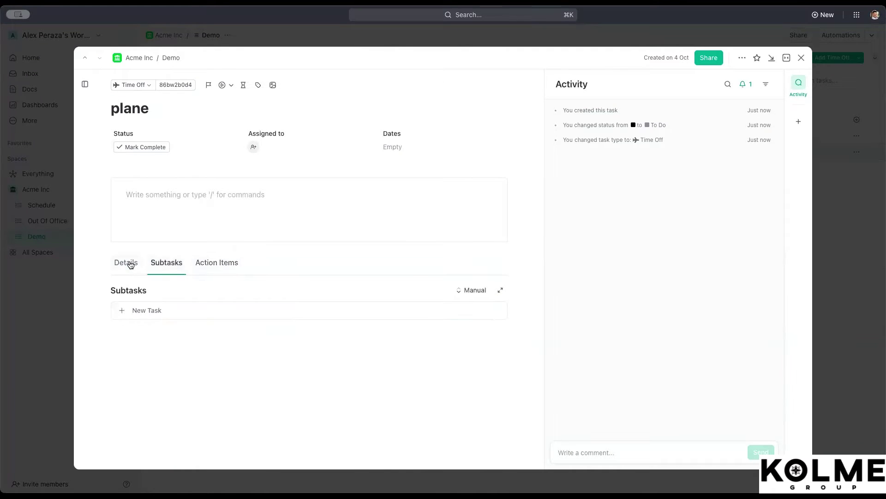
pyautogui.click(124, 264)
pyautogui.click(243, 313)
pyautogui.click(190, 348)
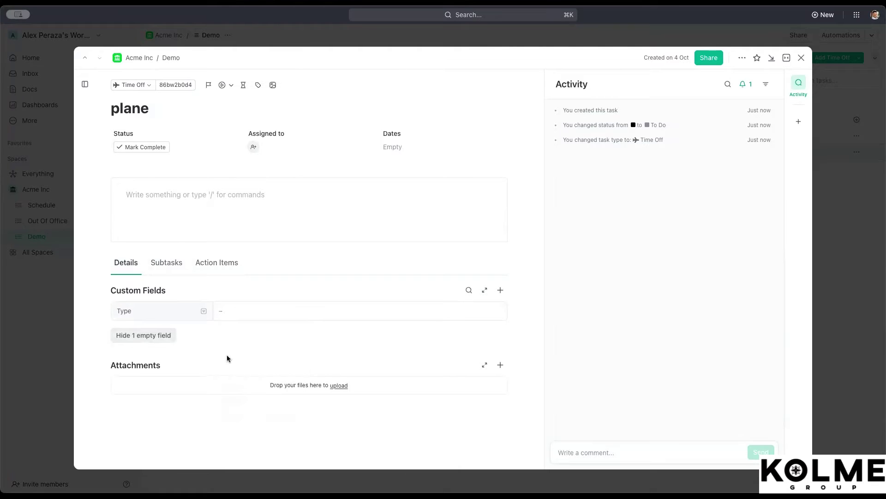
pyautogui.click(167, 334)
pyautogui.click(156, 342)
# - Create a checkbox custom field named 'coverage required' for the Demo list
pyautogui.click(497, 291)
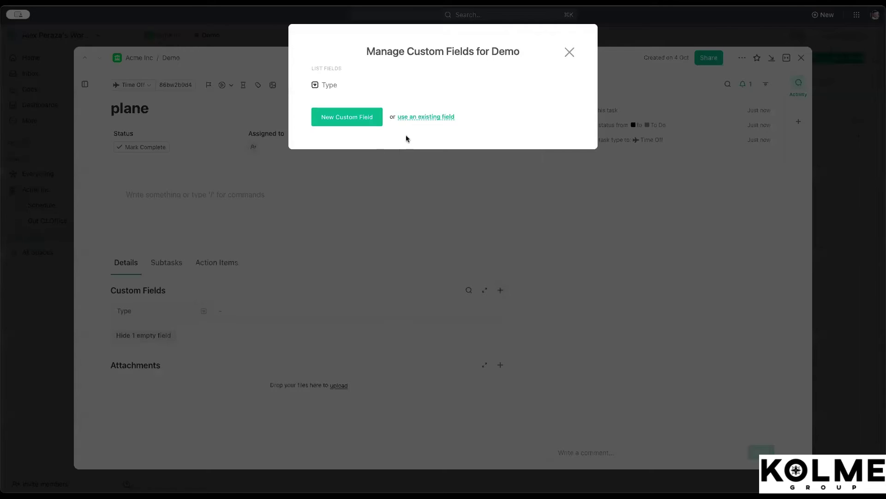
pyautogui.click(350, 117)
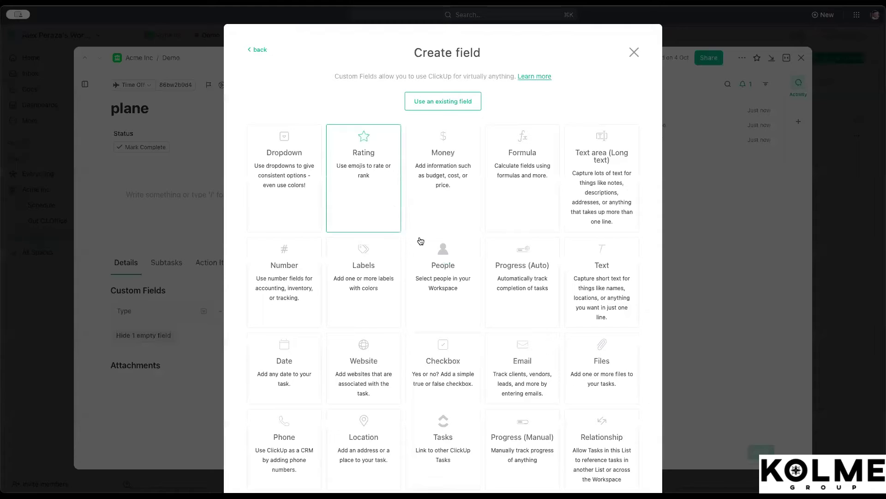
pyautogui.click(459, 361)
pyautogui.write('cove')
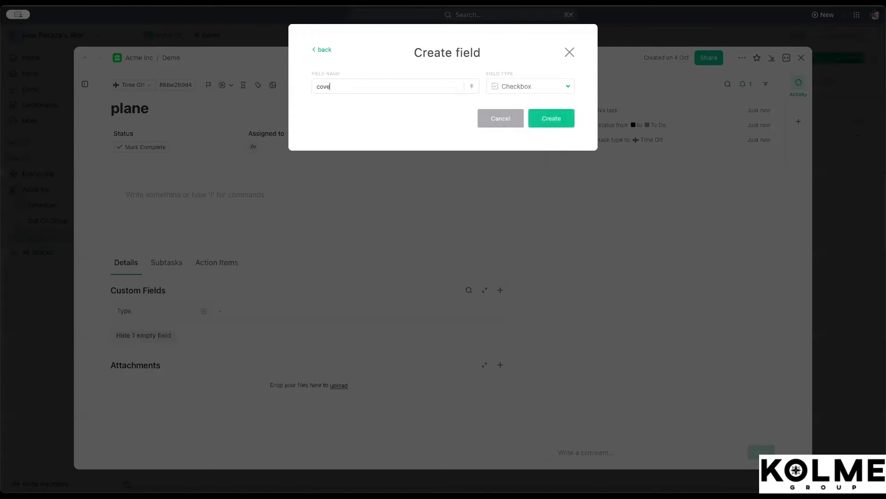
pyautogui.write('rage required')
pyautogui.click(552, 122)
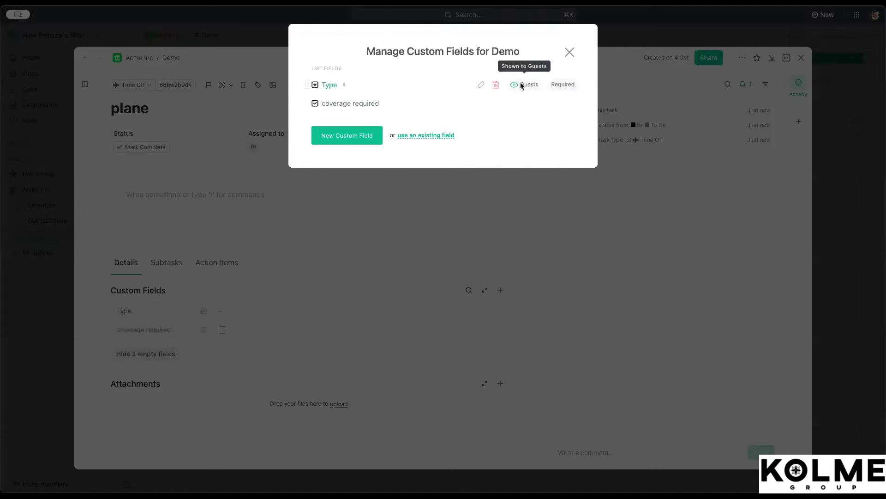
pyautogui.click(571, 52)
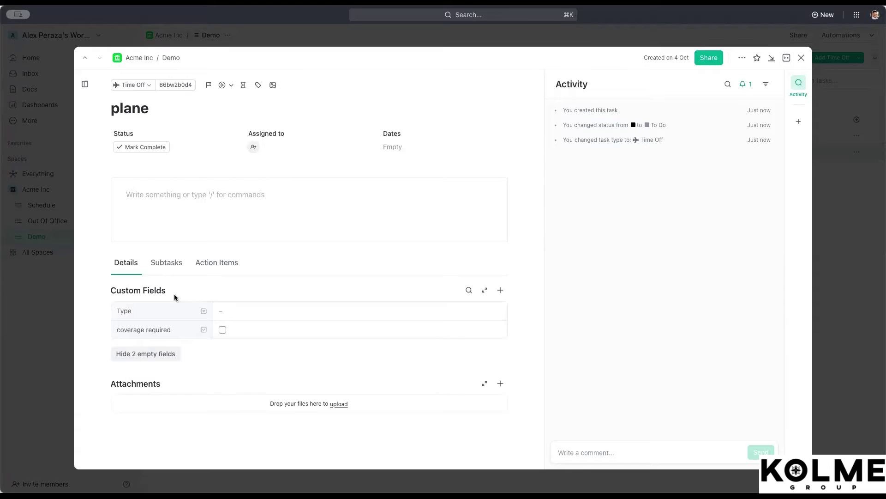
# - Add checklist items 'Watch Videos' and 'Read Notes' to the plane task, then view its subtasks
pyautogui.click(196, 267)
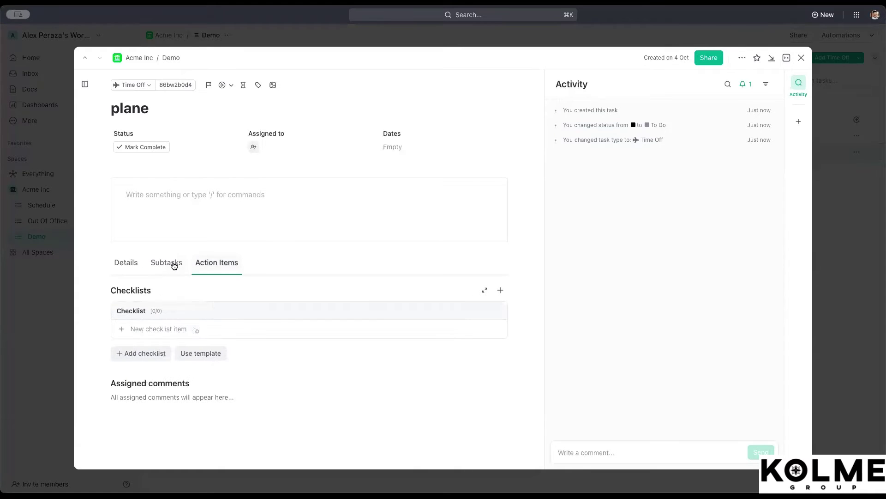
pyautogui.click(155, 327)
pyautogui.write('Watch')
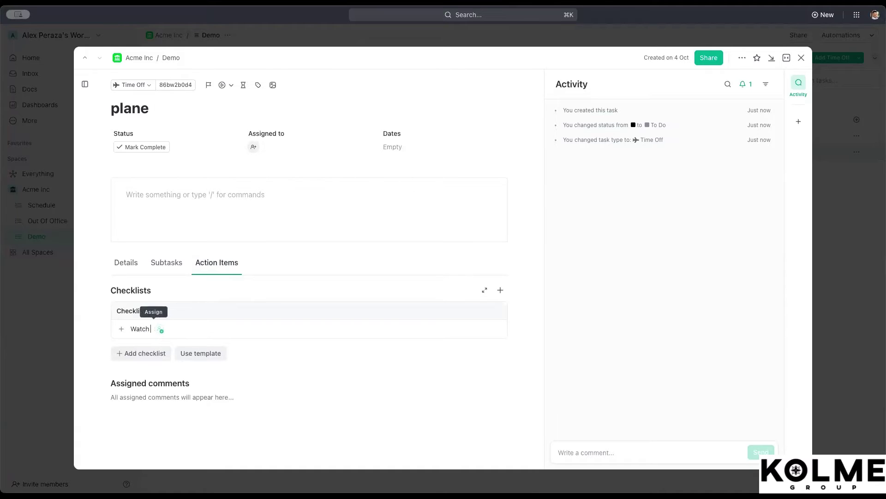
pyautogui.write(' Videos')
pyautogui.press('Return')
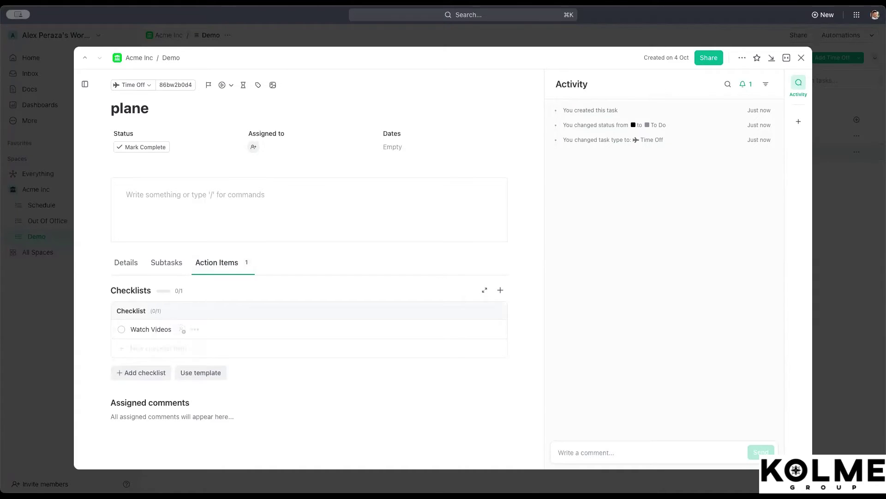
pyautogui.write('Read Note')
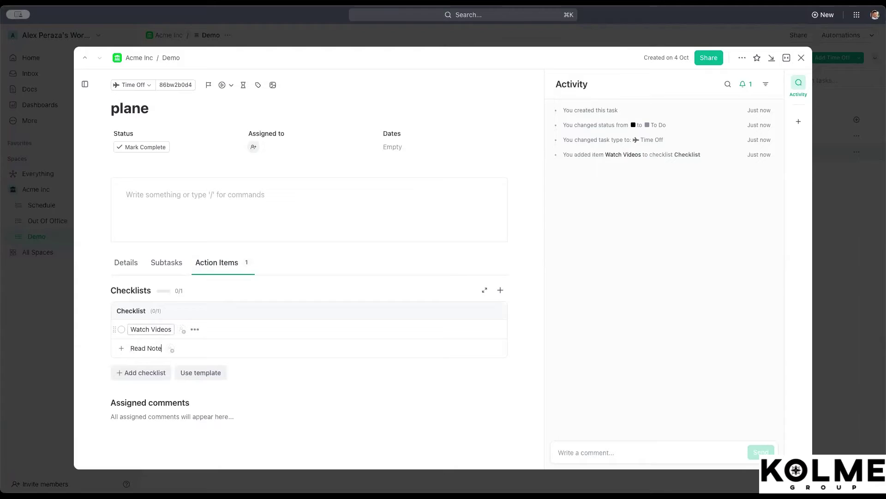
pyautogui.write('s')
pyautogui.press('Return')
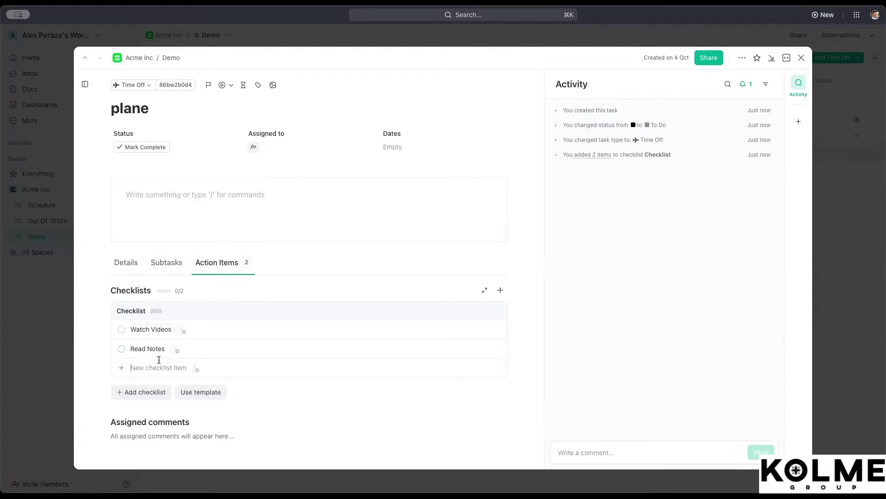
pyautogui.click(167, 262)
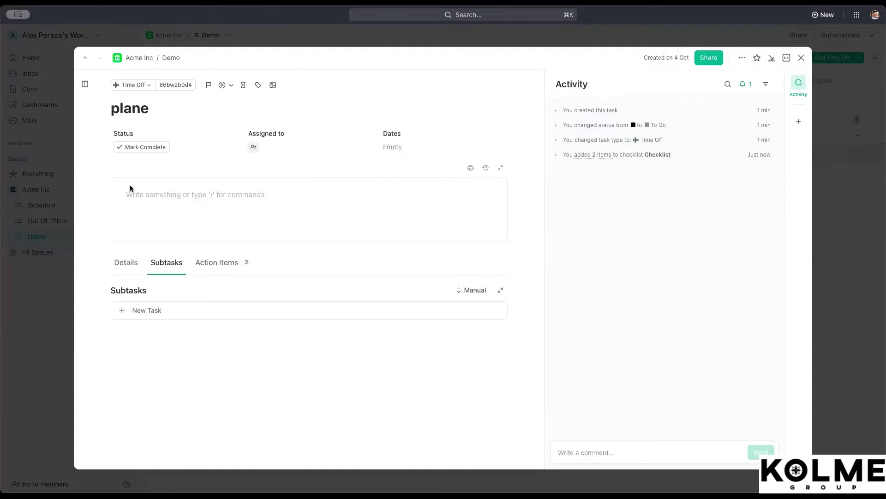
# - Close the task, open Save as Template for plane, then dismiss that dialog
pyautogui.click(52, 309)
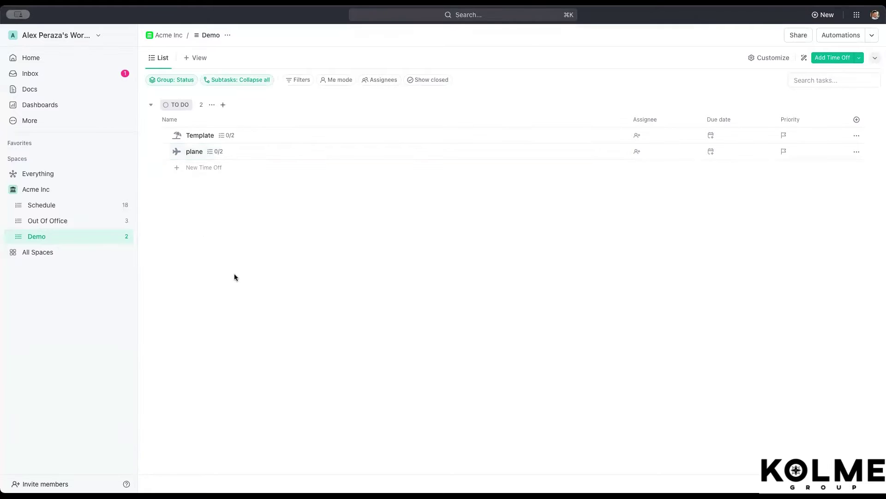
pyautogui.rightClick(145, 150)
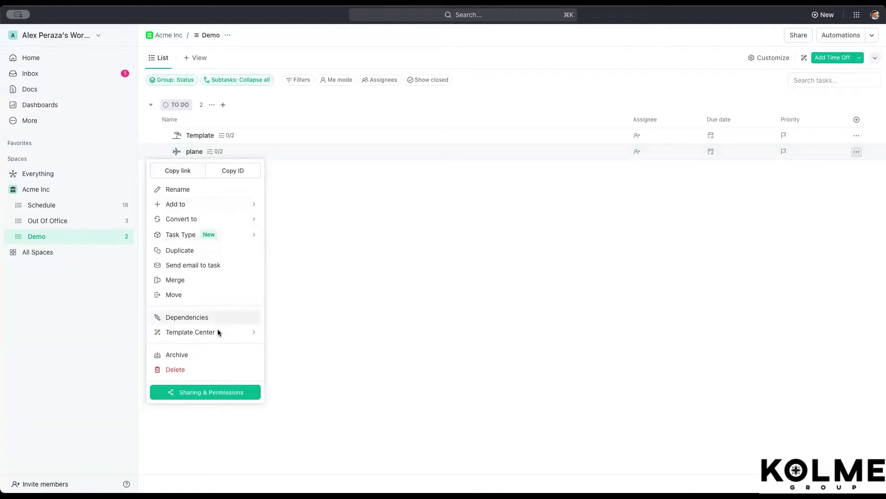
pyautogui.moveTo(218, 332)
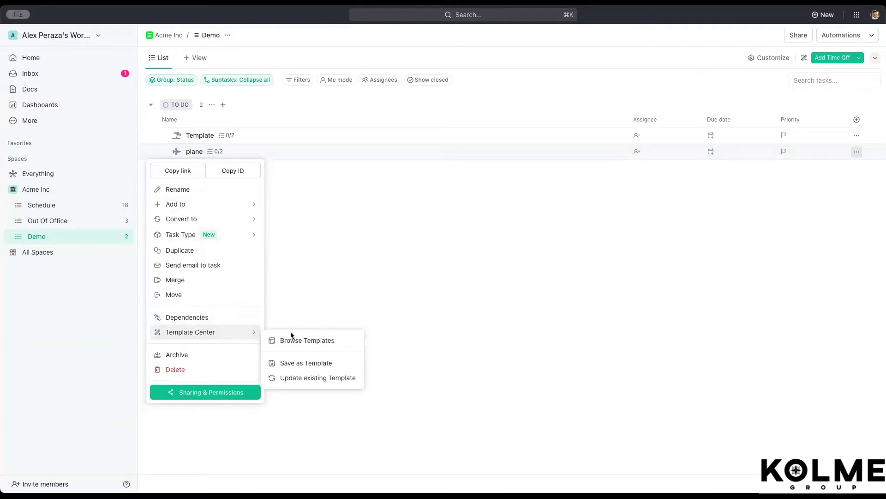
pyautogui.click(306, 363)
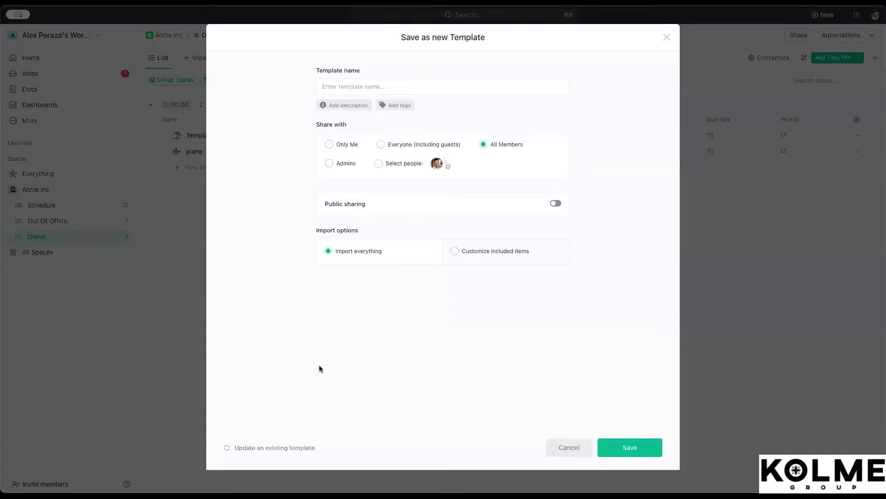
pyautogui.click(183, 338)
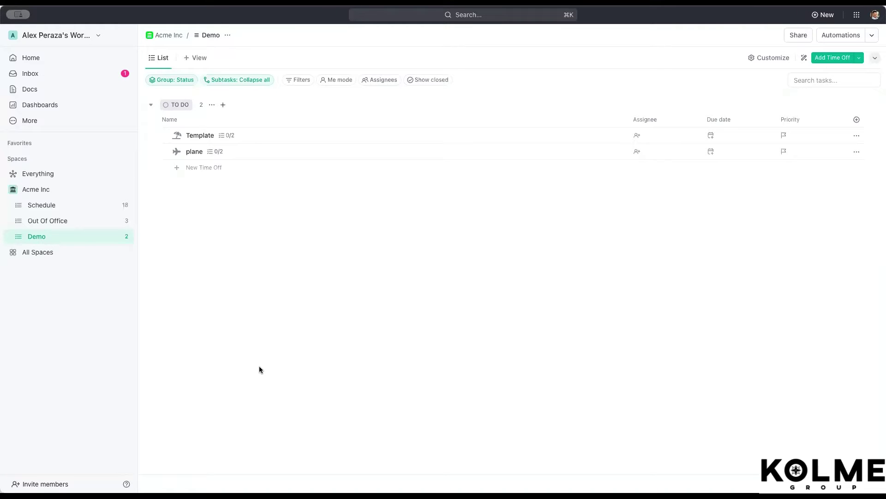
# - Reopen Save as Template for plane, name it 'Time Off Request' and import everything
pyautogui.rightClick(164, 153)
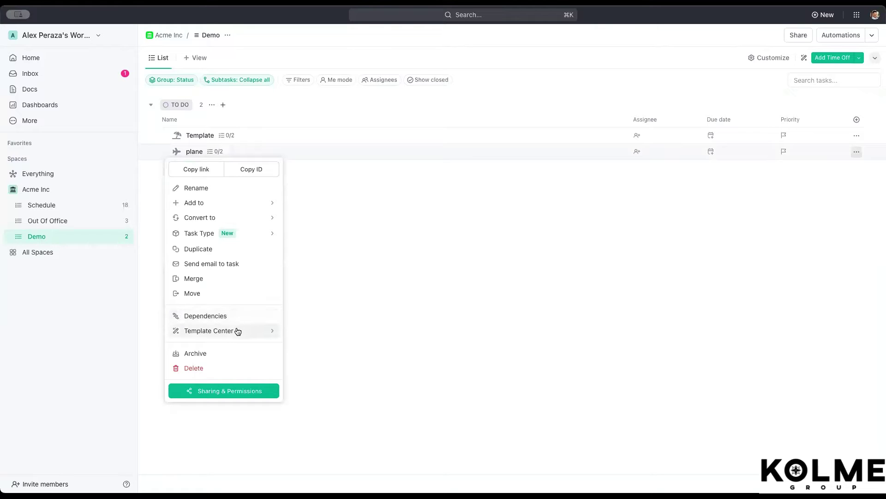
pyautogui.moveTo(235, 330)
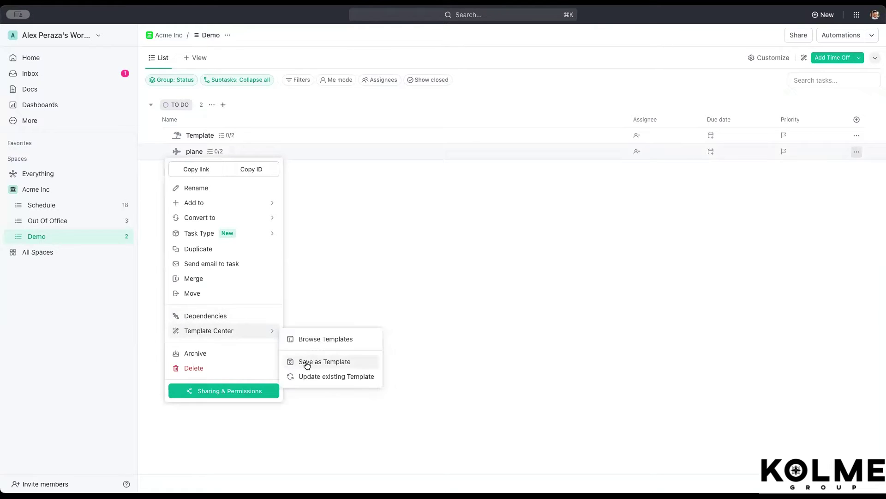
pyautogui.click(305, 362)
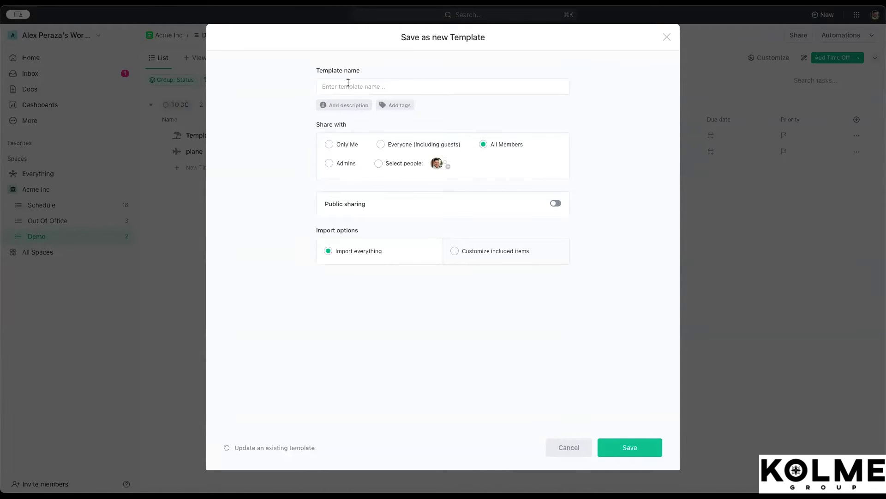
pyautogui.write('Time Off Request')
pyautogui.click(490, 251)
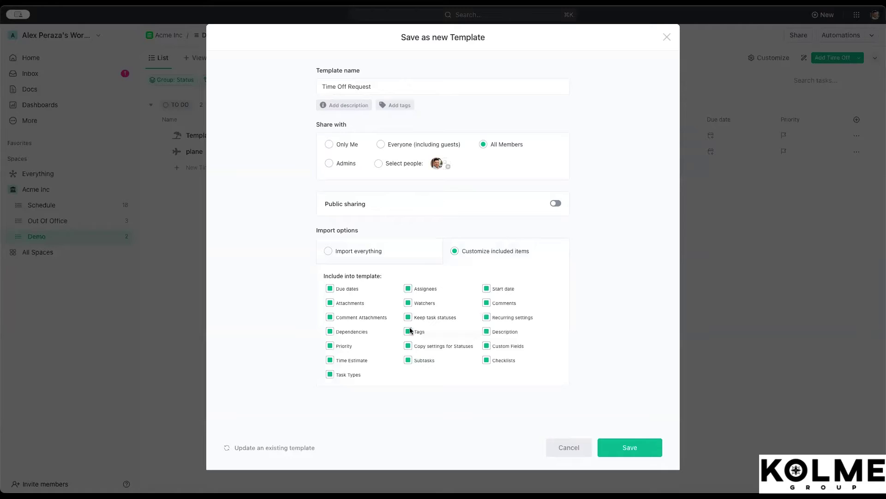
pyautogui.click(339, 252)
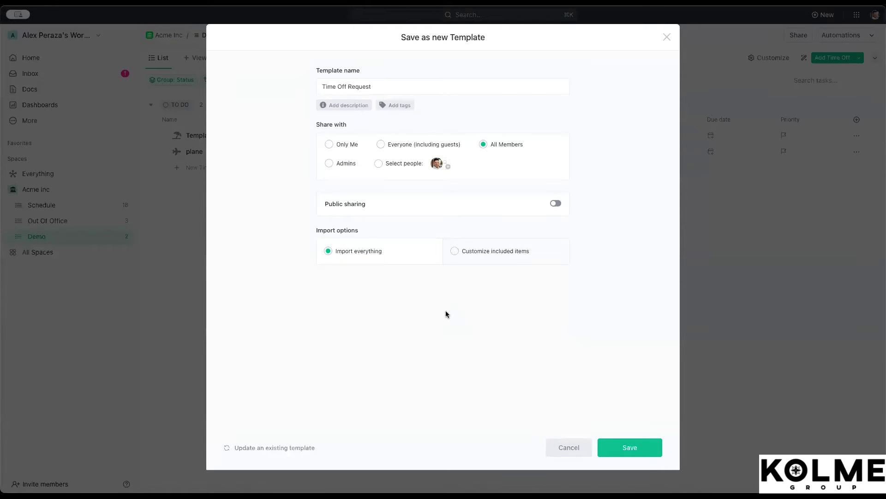
# - Save the Time Off Request template and add a Form view named 'Request' to Demo
pyautogui.click(623, 449)
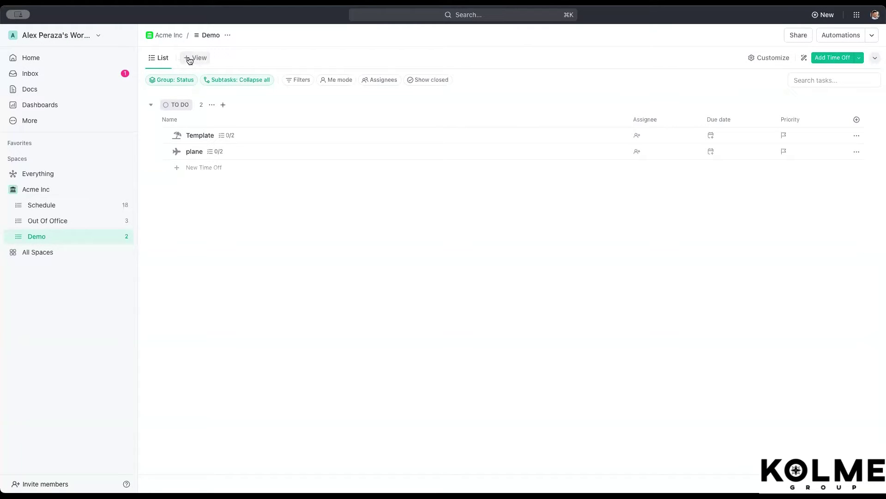
pyautogui.click(198, 58)
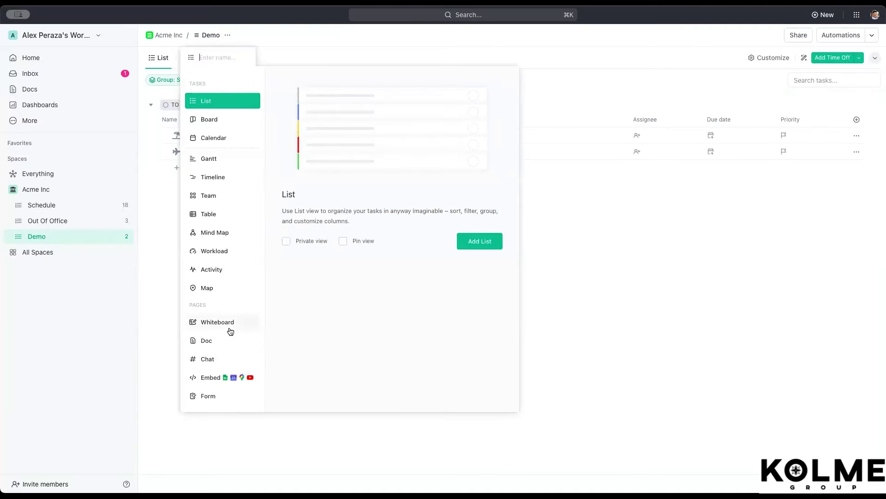
pyautogui.click(212, 397)
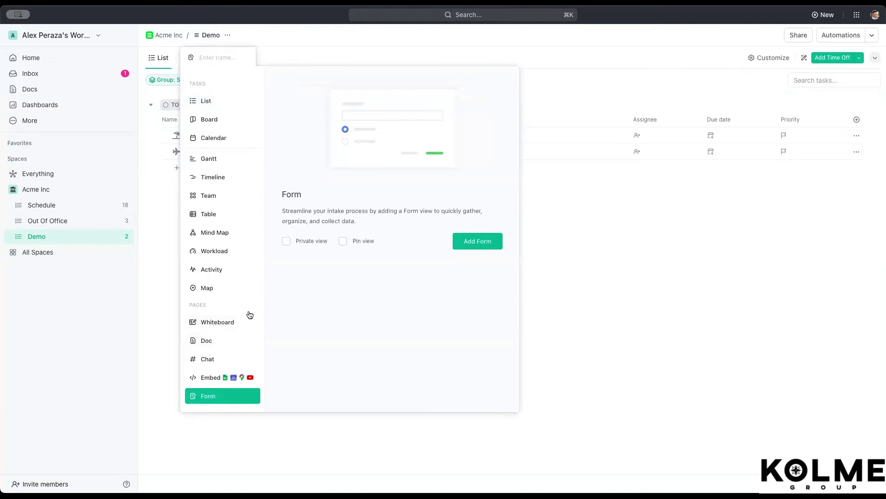
pyautogui.click(203, 60)
pyautogui.write('Request')
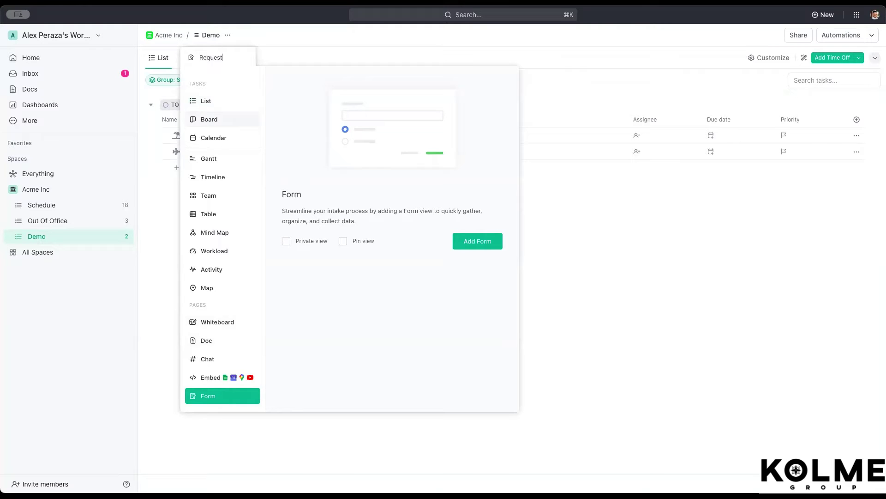
pyautogui.click(485, 250)
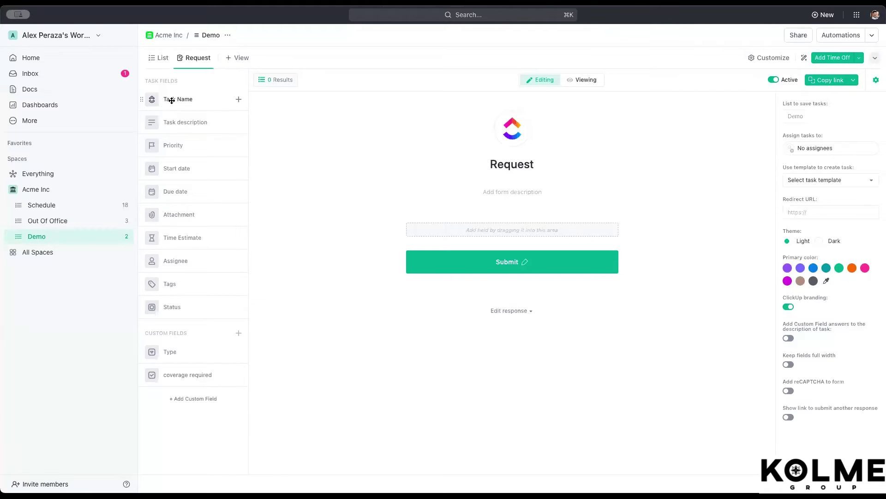
# - Add the Task Name field to the form, labelled "Employee' Name"
pyautogui.moveTo(172, 101); pyautogui.dragTo(431, 229)
pyautogui.tripleClick(439, 232)
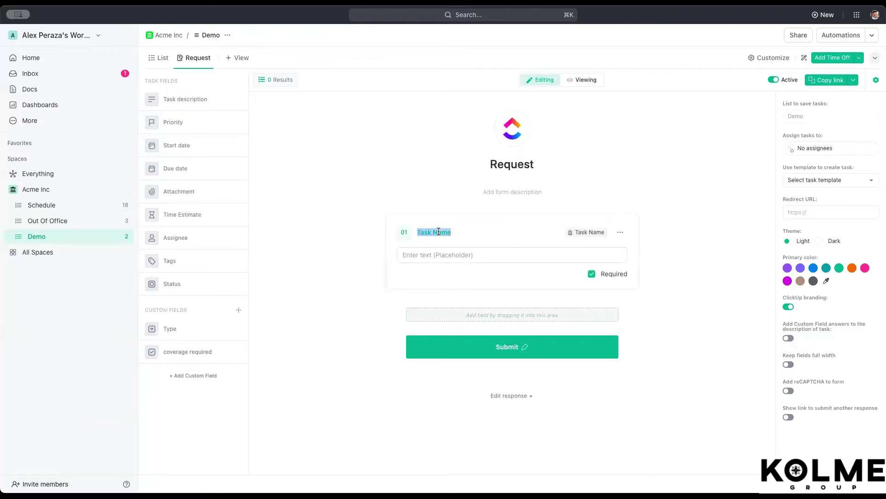
pyautogui.write('Empl')
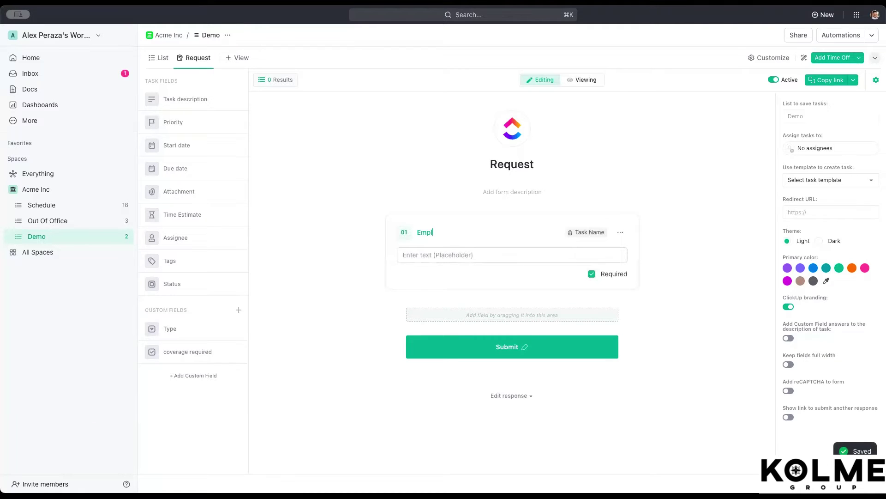
pyautogui.write('oyees N')
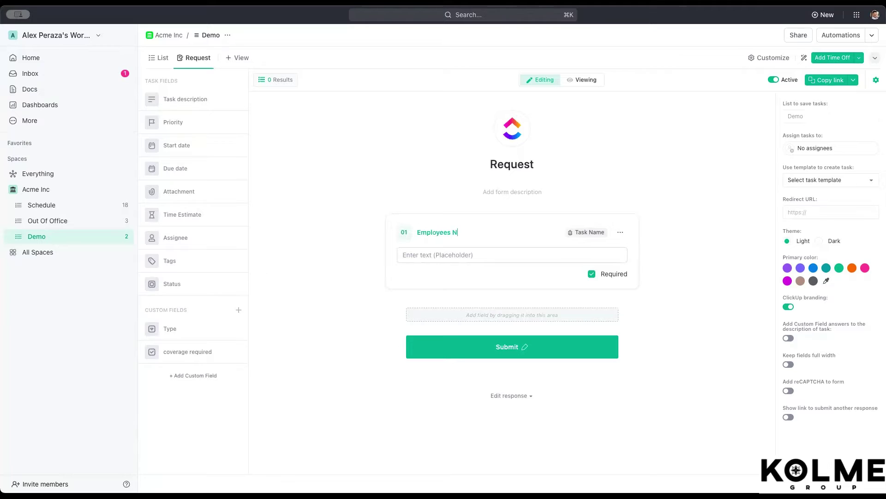
pyautogui.press('BackSpace')
pyautogui.write("e' Name")
pyautogui.click(350, 300)
# - Add Start date, Due date renamed to End date, and the Type field as questions
pyautogui.moveTo(174, 144); pyautogui.dragTo(412, 313)
pyautogui.moveTo(176, 145); pyautogui.dragTo(434, 382)
pyautogui.moveTo(418, 417); pyautogui.dragTo(424, 417)
pyautogui.write('End date')
pyautogui.click(320, 412)
pyautogui.scroll(-3, 320, 411)
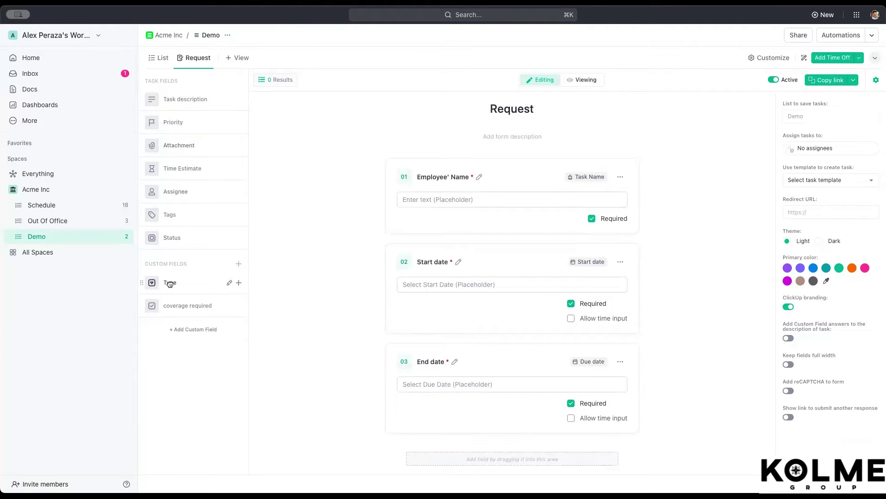
pyautogui.moveTo(170, 284); pyautogui.dragTo(430, 415)
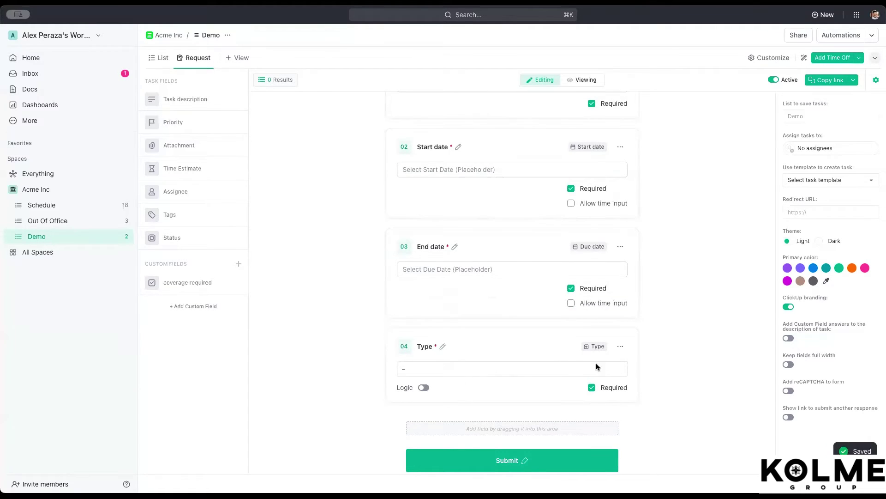
pyautogui.scroll(5, 561, 258)
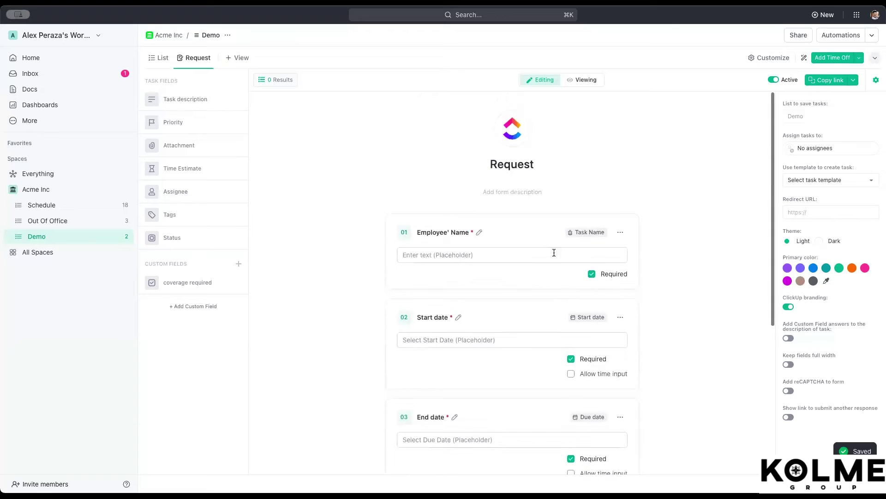
# - Leave the logo, title and description unchanged and preview the Request form
pyautogui.click(514, 133)
pyautogui.click(564, 46)
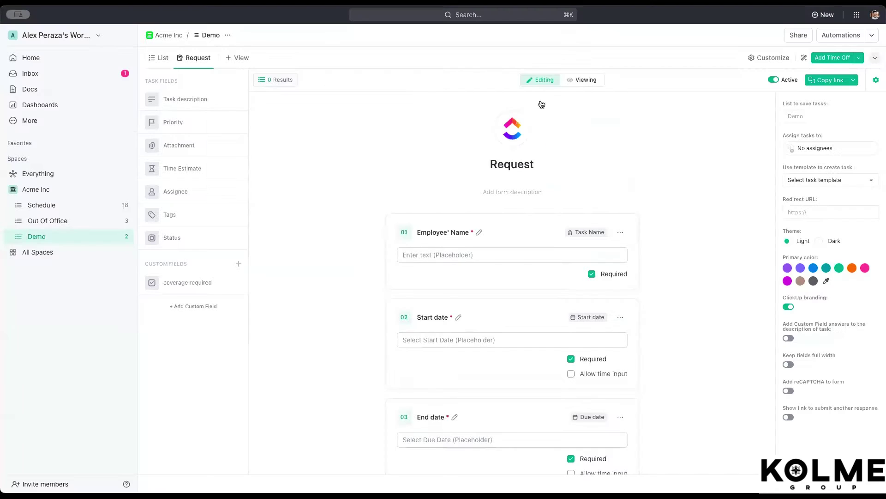
pyautogui.doubleClick(509, 162)
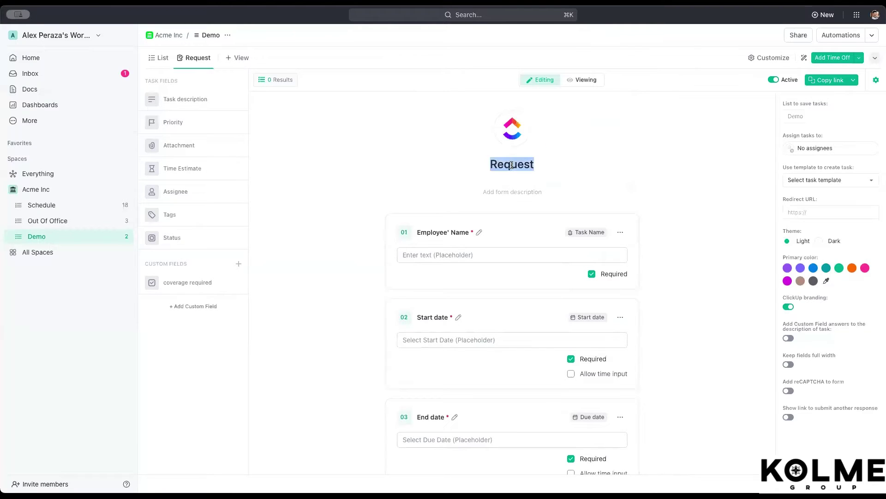
pyautogui.click(511, 193)
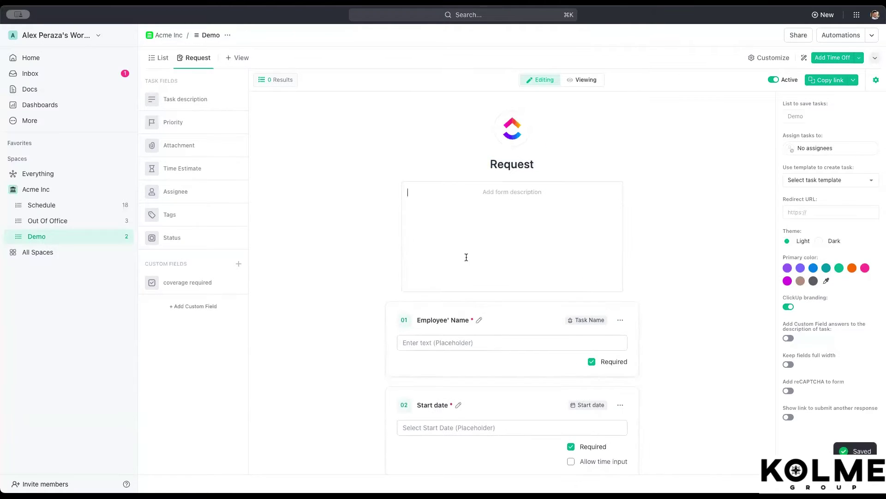
pyautogui.click(335, 215)
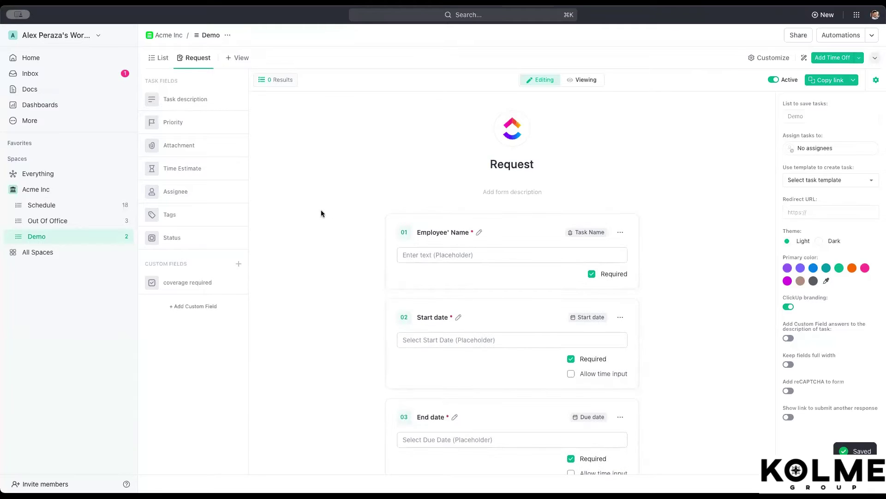
pyautogui.click(577, 80)
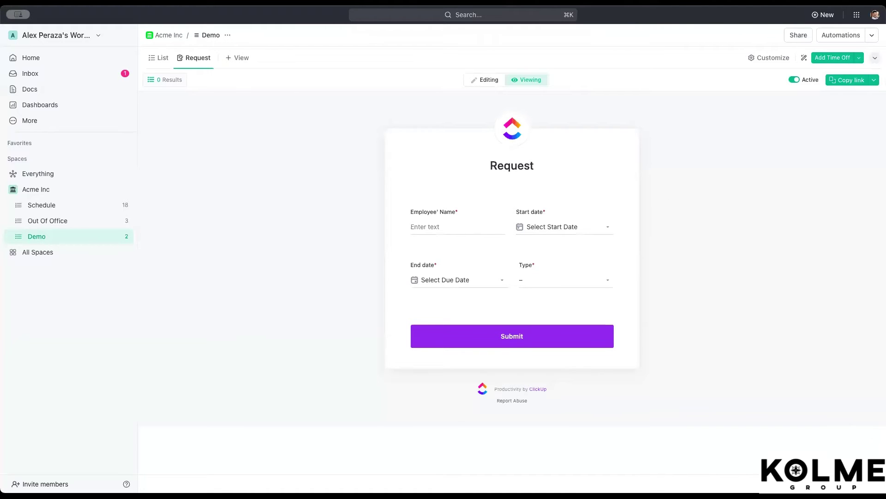
# - Copy the Request form's shareable link
pyautogui.click(855, 80)
# - Switch the Out Of Office form's task template from Vacation to Time Off Request
pyautogui.click(47, 221)
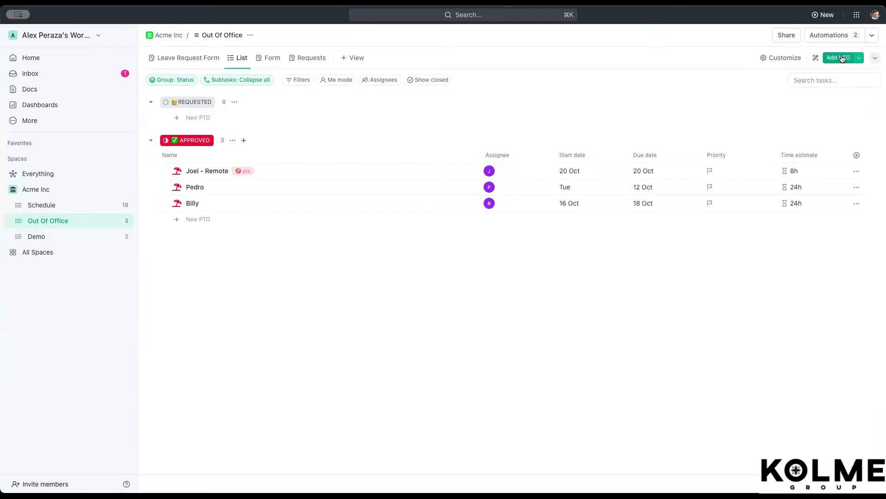
pyautogui.click(271, 59)
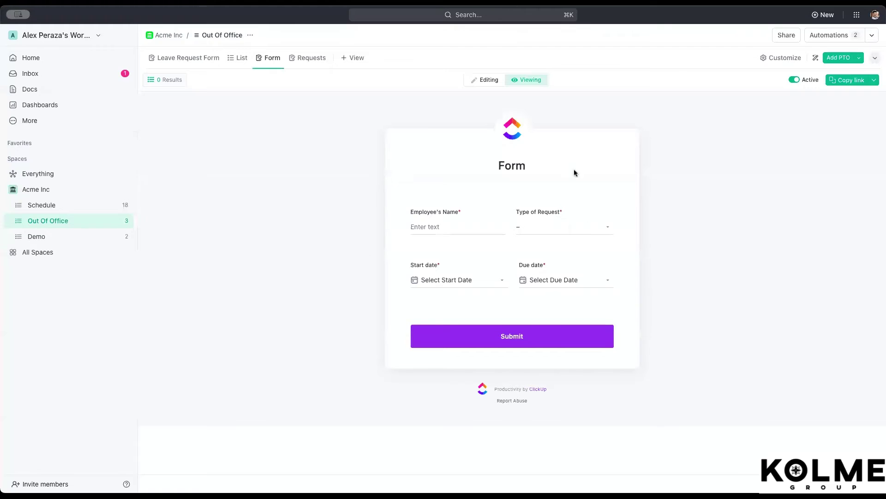
pyautogui.click(485, 81)
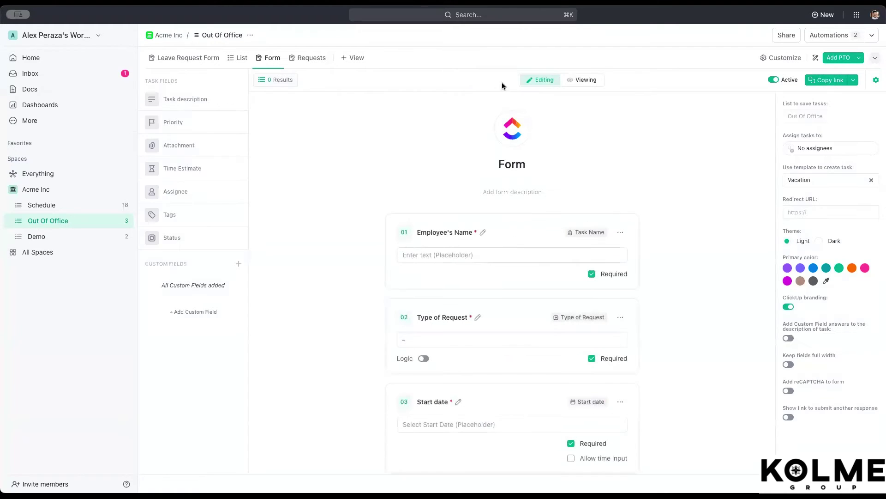
pyautogui.click(834, 184)
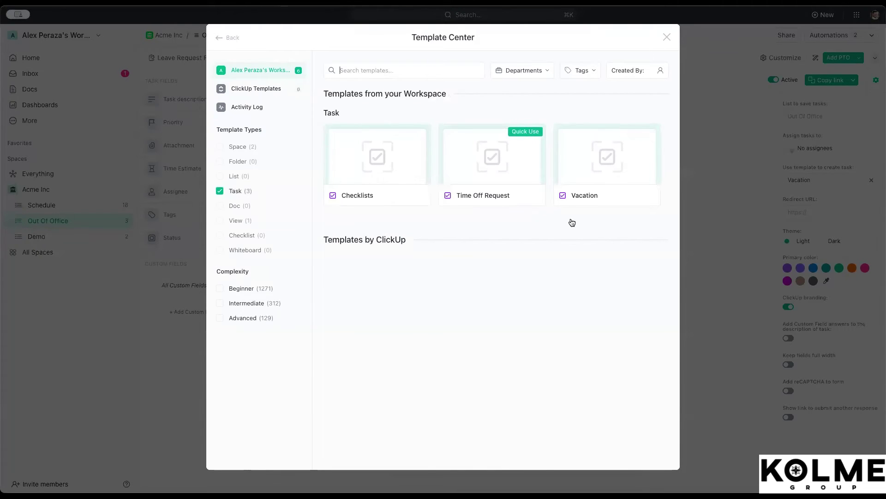
pyautogui.click(491, 173)
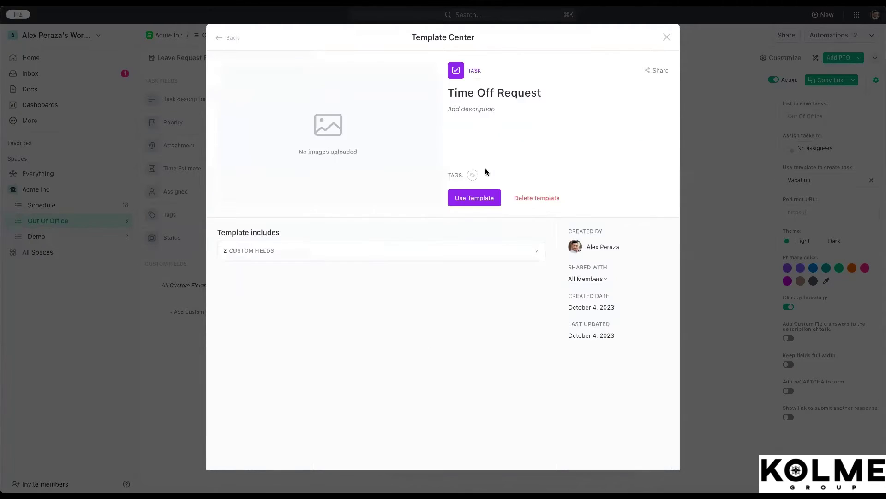
pyautogui.click(479, 201)
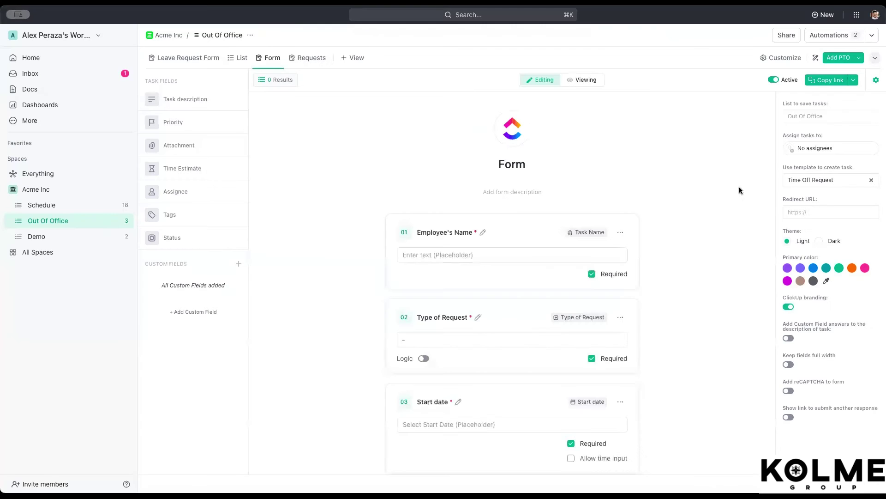
# - In the form preview, enter the employee's name and choose Holiday / PTO as the request type
pyautogui.click(584, 79)
pyautogui.click(433, 221)
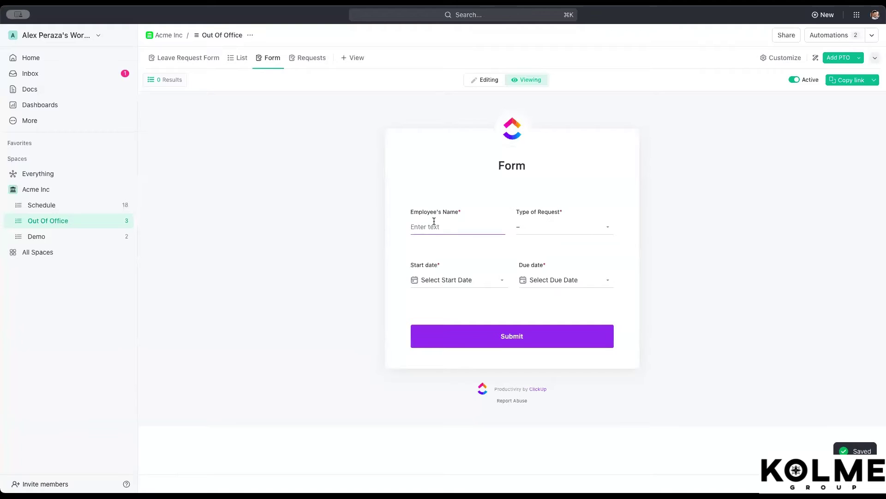
pyautogui.write('Alex')
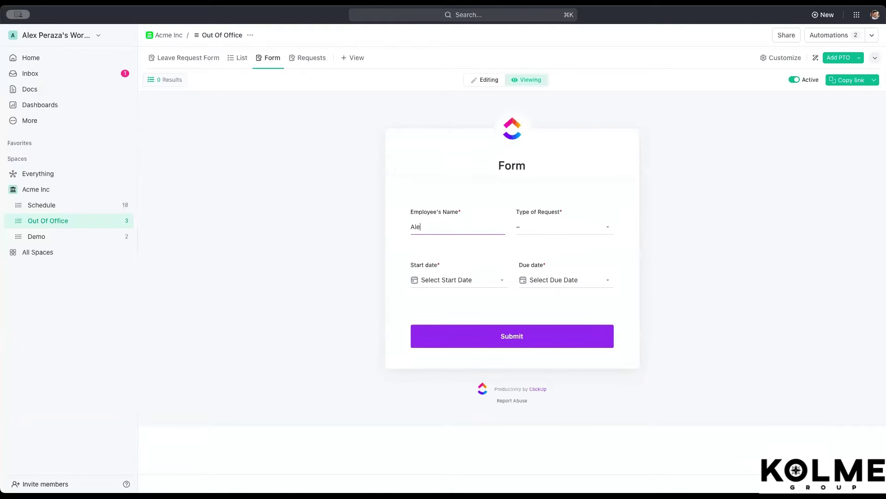
pyautogui.click(550, 228)
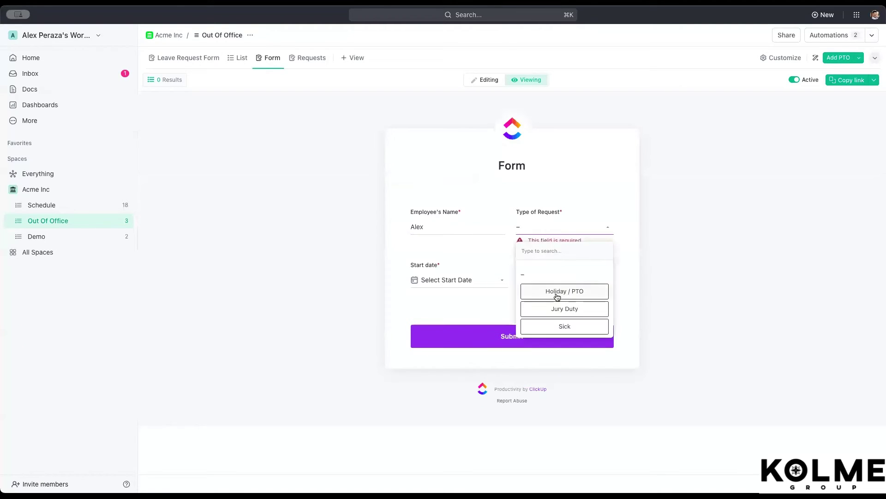
pyautogui.click(531, 292)
# - Set the request dates to 9–13 October 2023 and submit it
pyautogui.click(458, 287)
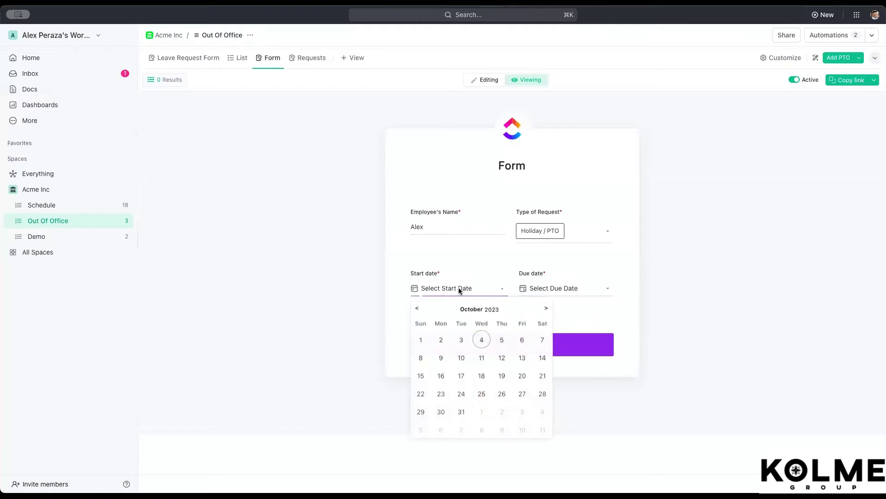
pyautogui.click(441, 359)
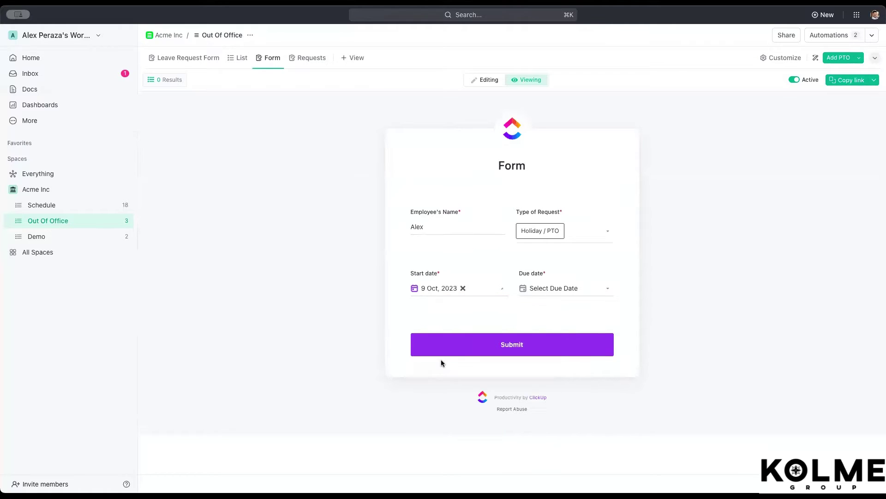
pyautogui.click(554, 287)
pyautogui.click(619, 356)
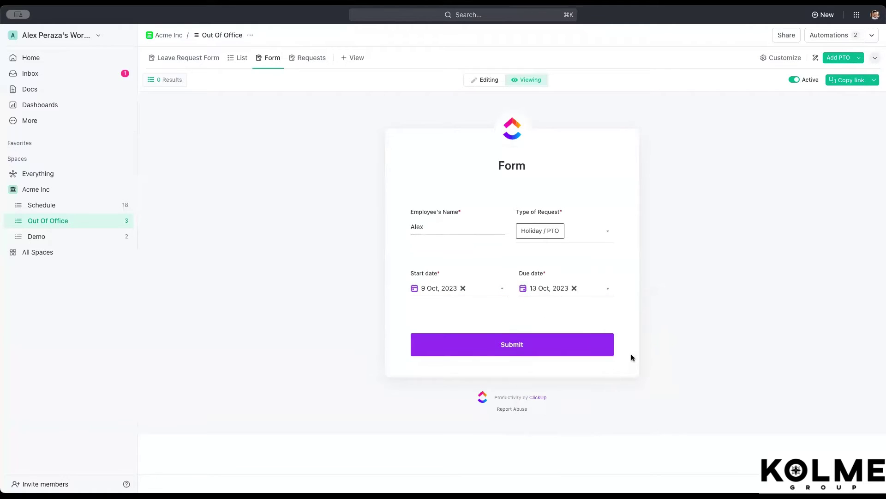
pyautogui.click(495, 355)
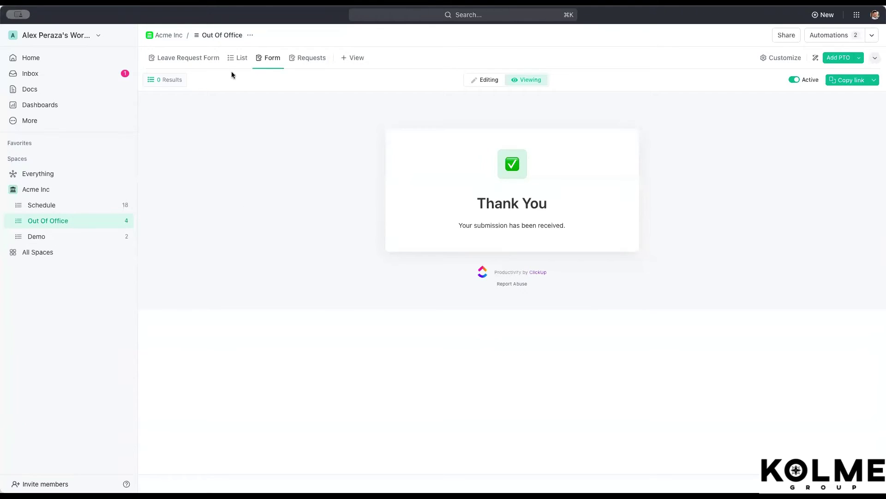
pyautogui.click(239, 58)
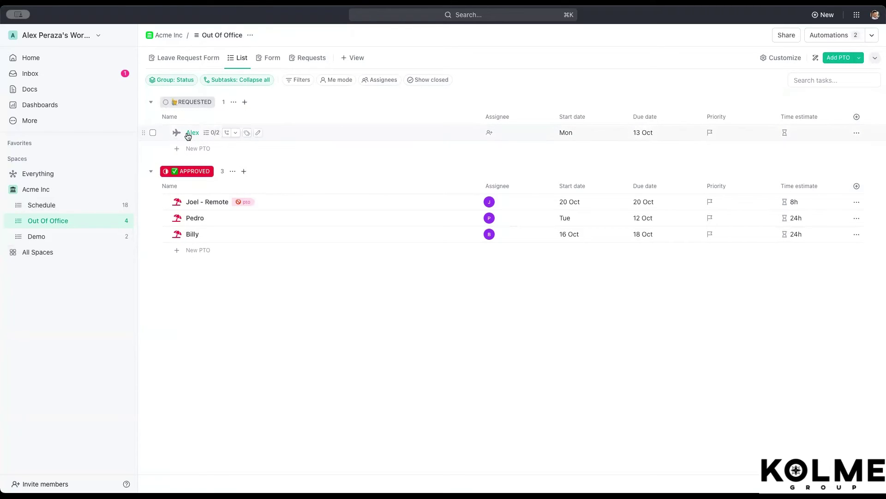
pyautogui.click(211, 135)
pyautogui.click(221, 262)
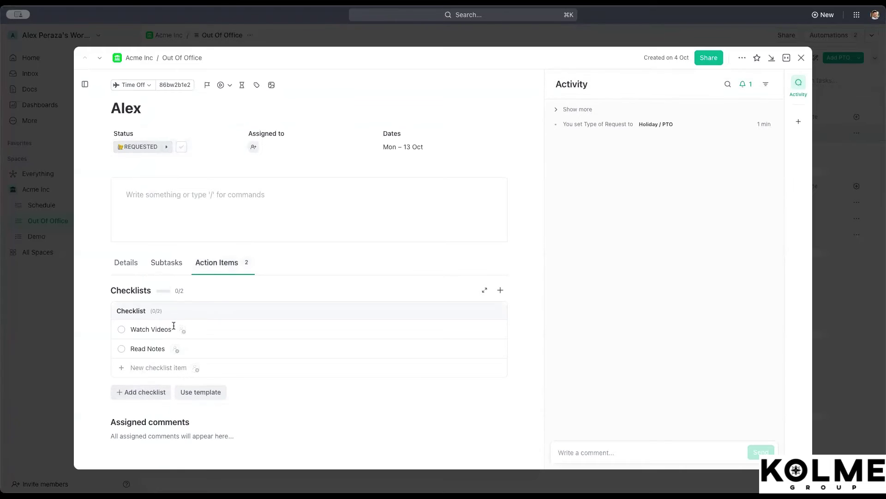
pyautogui.click(45, 338)
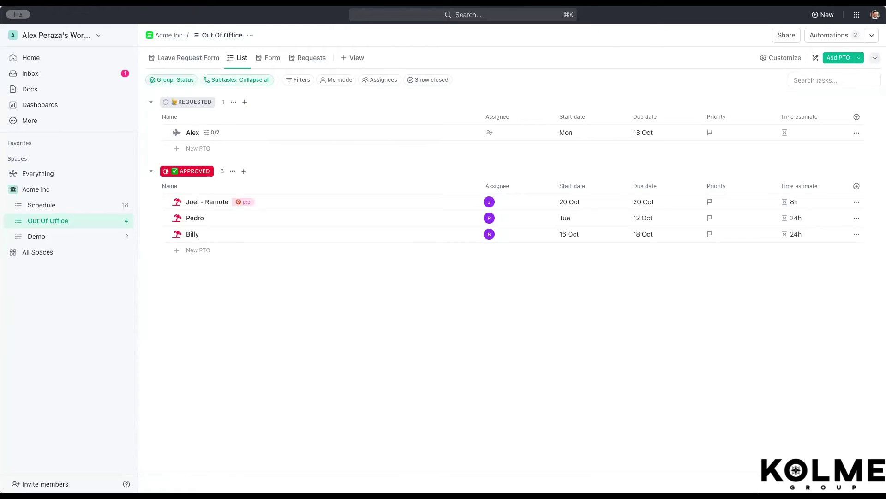
pyautogui.click(176, 133)
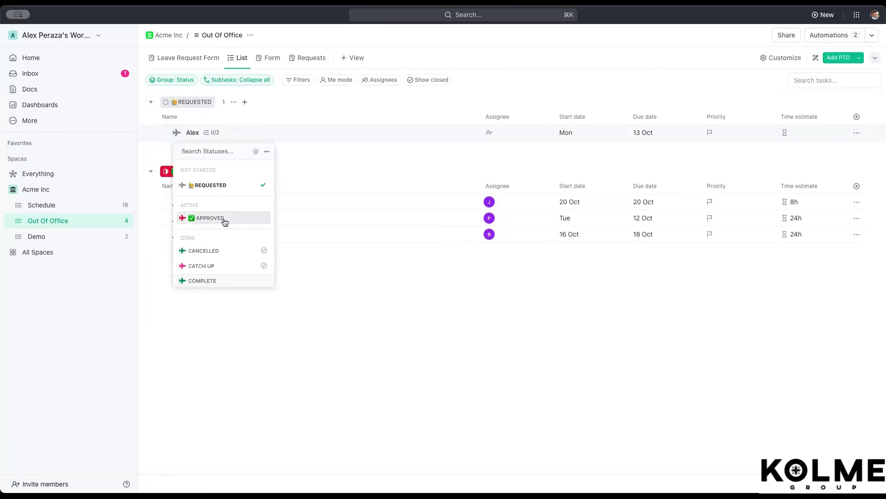
pyautogui.click(345, 364)
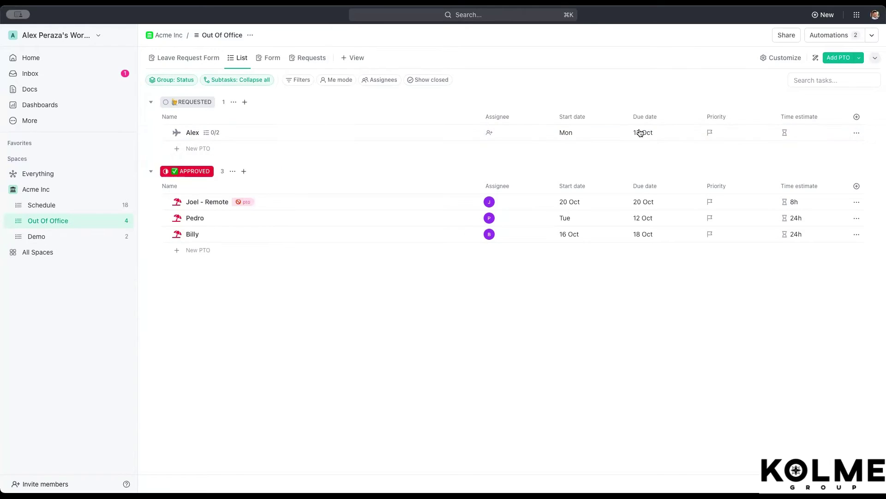
# - Assign the request to me, give it a 40h time estimate, and mark it APPROVED
pyautogui.click(489, 133)
pyautogui.click(495, 199)
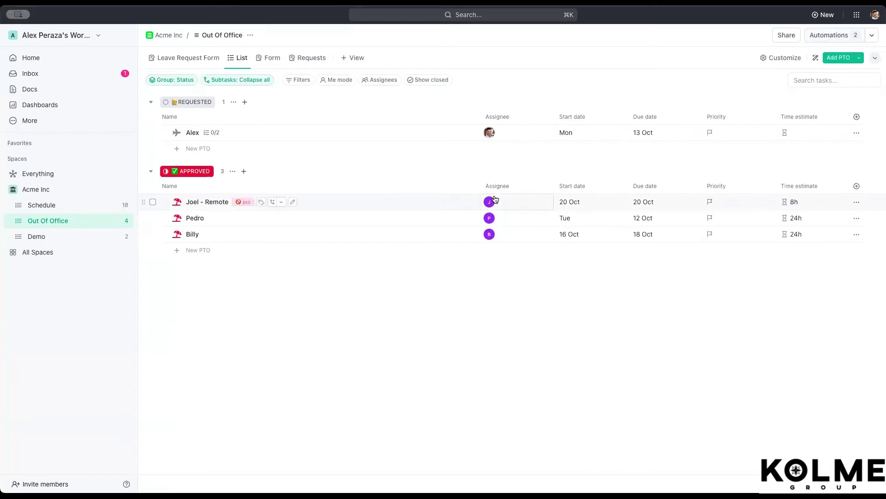
pyautogui.click(788, 133)
pyautogui.write('40h')
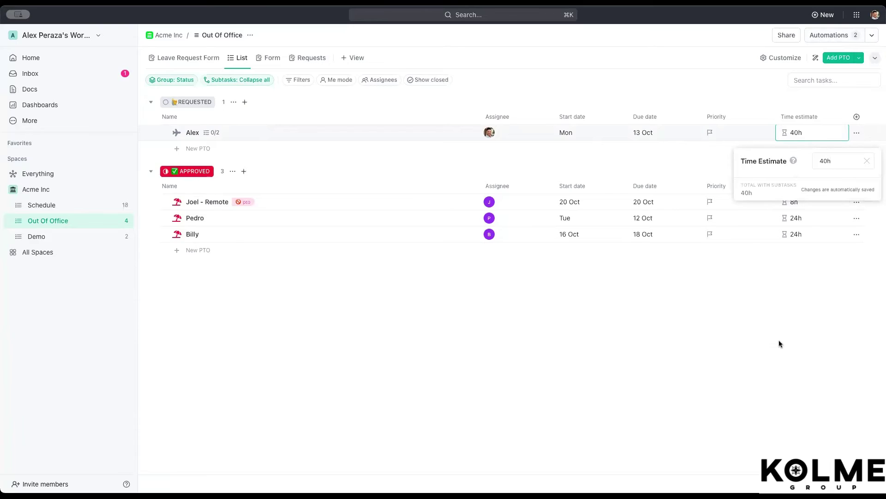
pyautogui.click(779, 339)
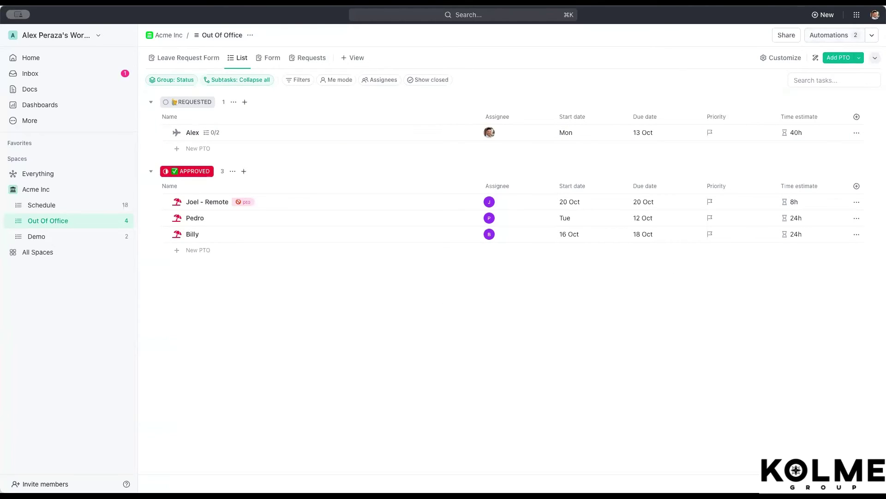
pyautogui.click(176, 133)
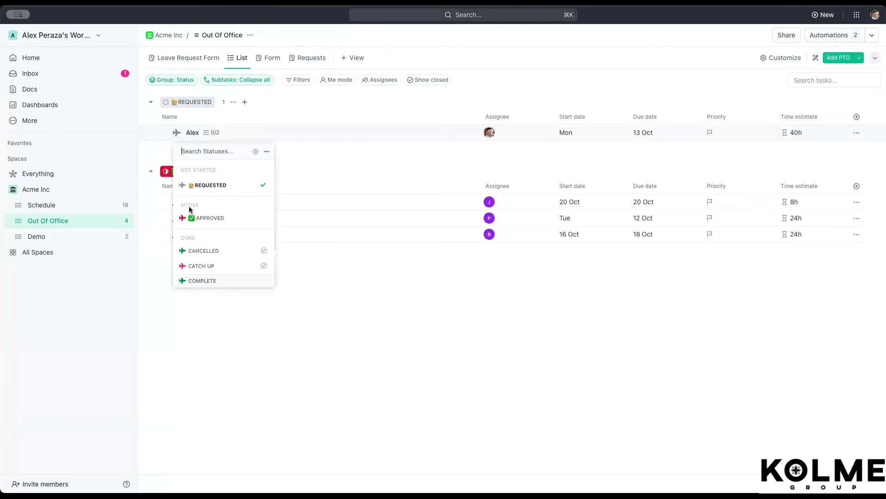
pyautogui.click(209, 219)
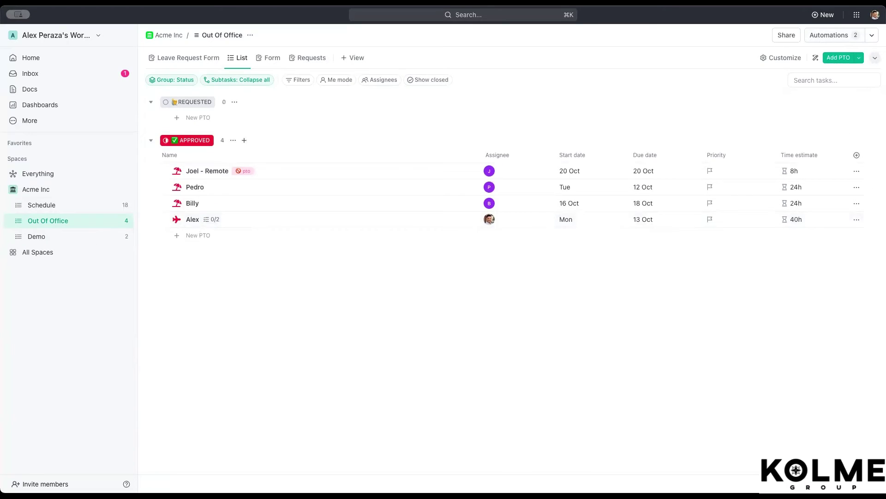
# - Open the Schedule list and set End of Research Meeting's priority to Normal
pyautogui.click(58, 205)
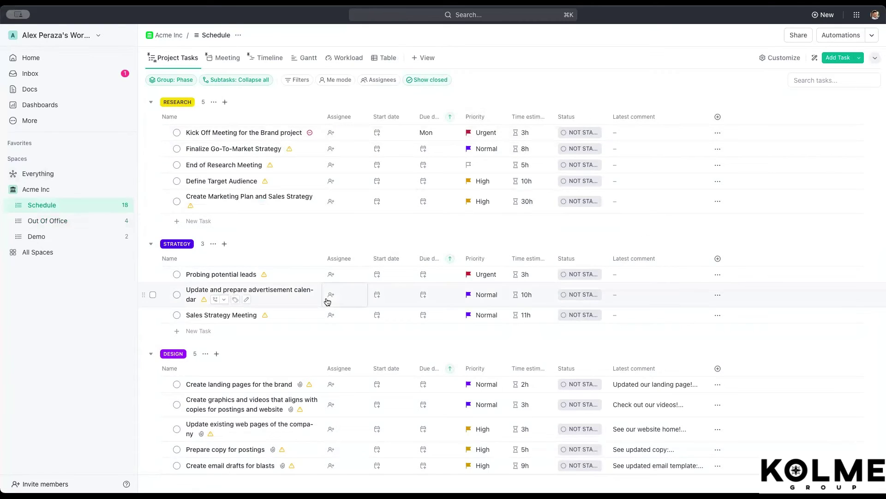
pyautogui.scroll(-3, 327, 302)
pyautogui.scroll(-3, 327, 301)
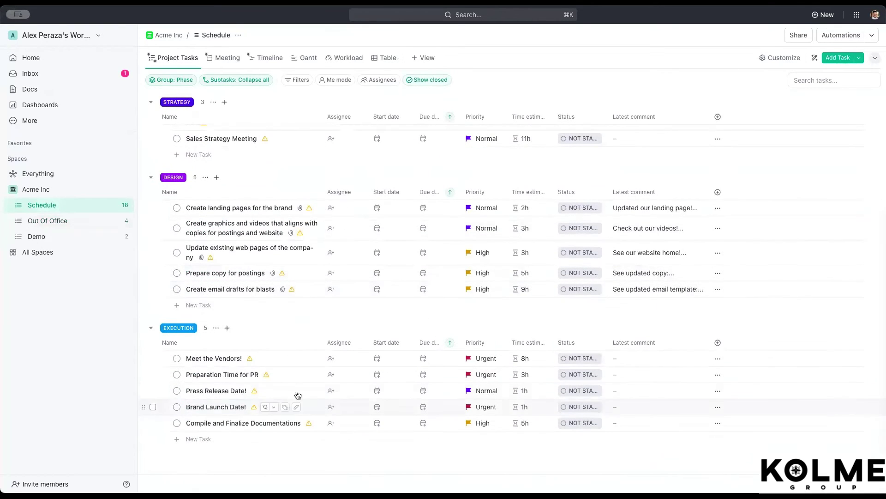
pyautogui.scroll(5, 344, 425)
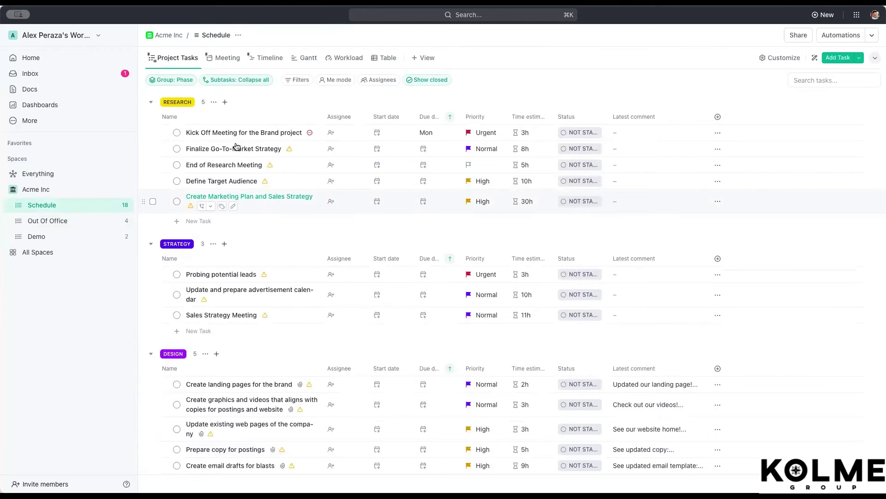
pyautogui.click(478, 170)
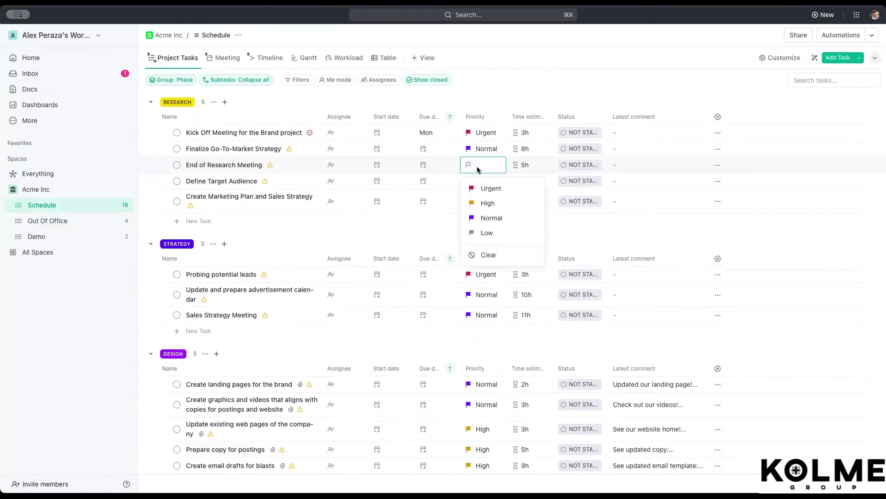
pyautogui.click(491, 218)
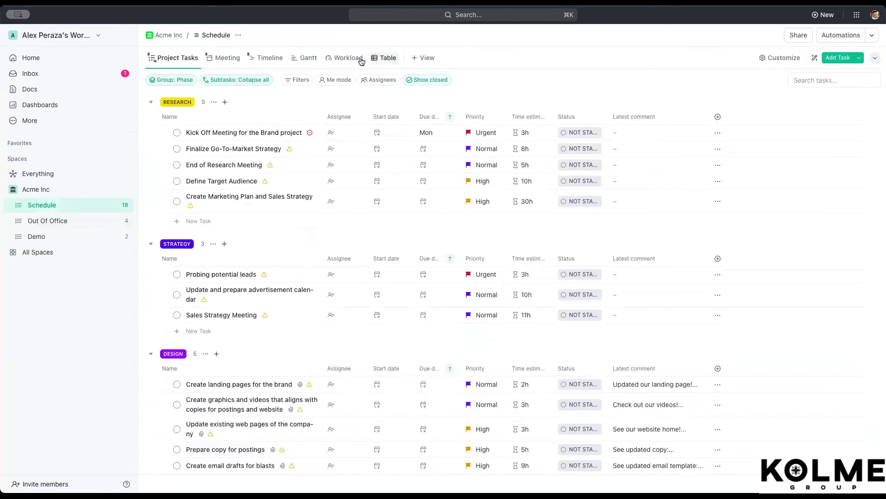
# - Open the Acme Inc space and add a Workload view showing assignee capacity
pyautogui.click(51, 189)
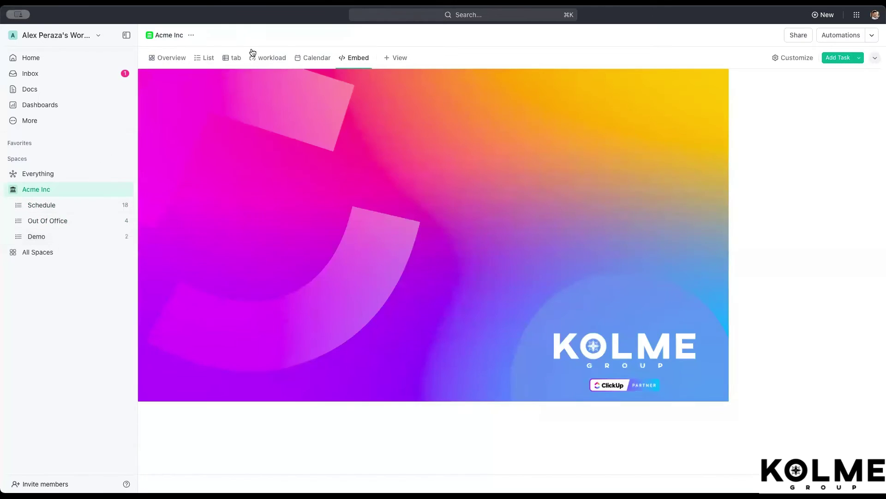
pyautogui.click(278, 57)
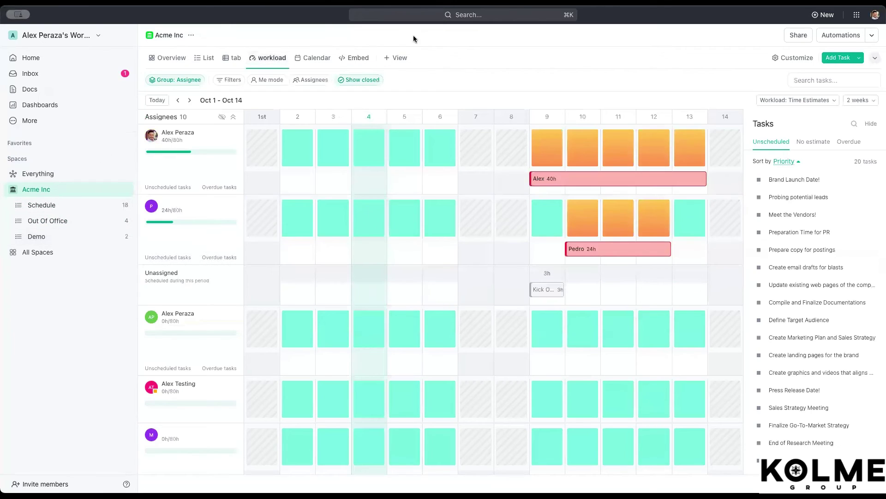
pyautogui.click(389, 58)
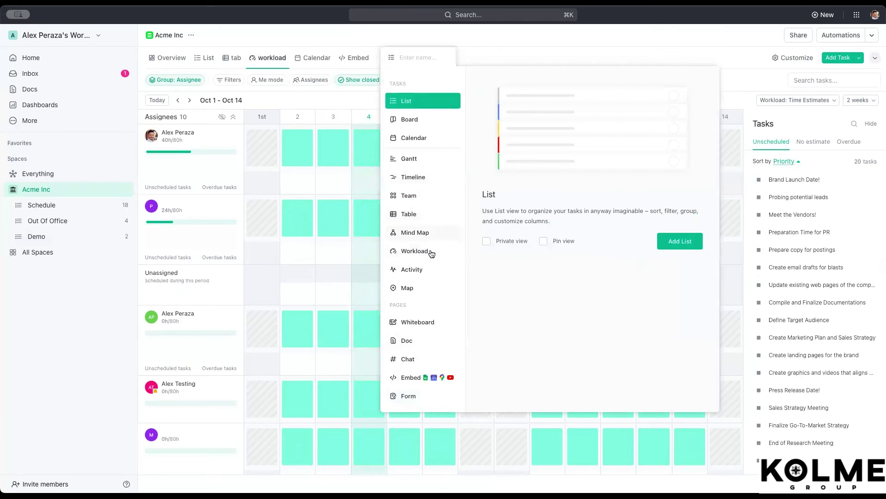
pyautogui.click(431, 251)
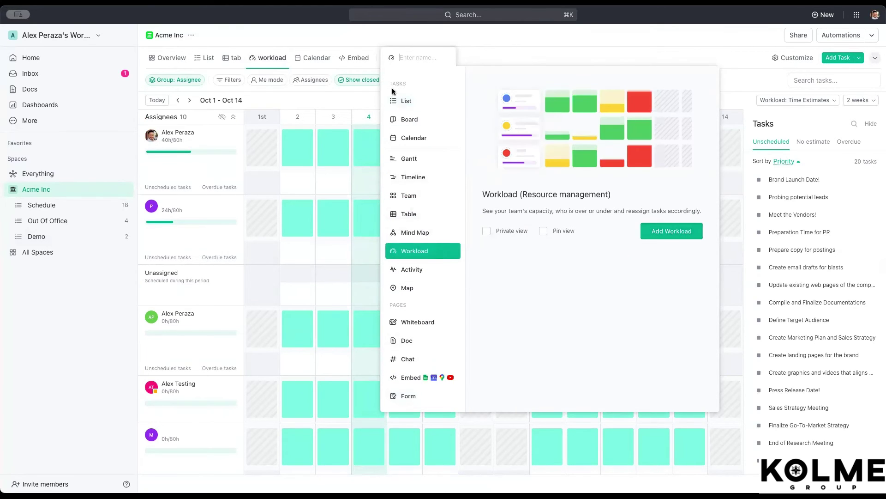
pyautogui.click(493, 33)
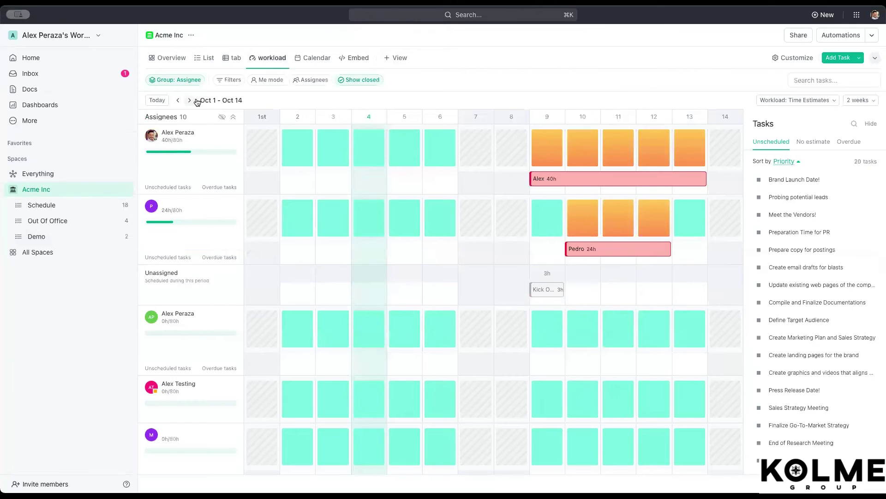
pyautogui.click(857, 101)
pyautogui.click(795, 100)
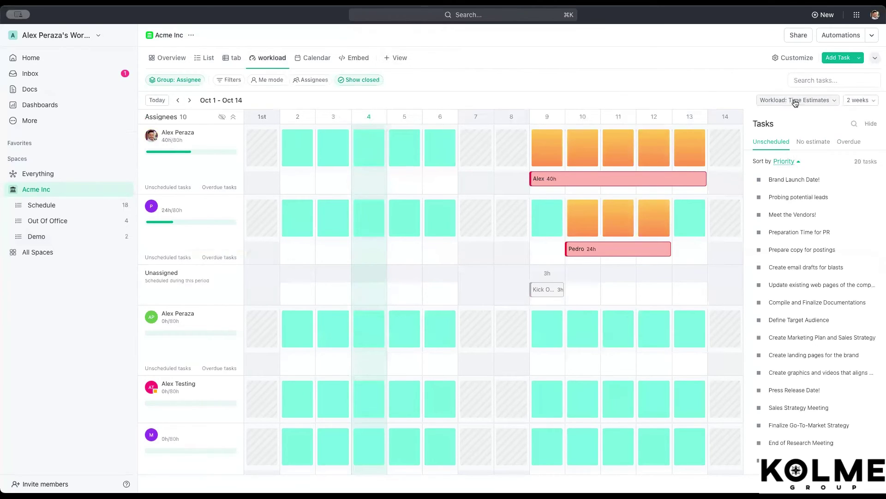
pyautogui.click(798, 100)
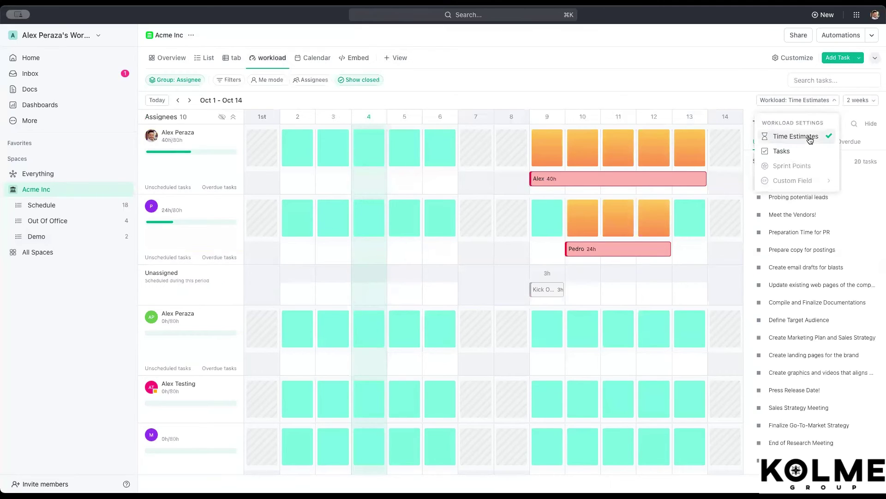
pyautogui.click(690, 93)
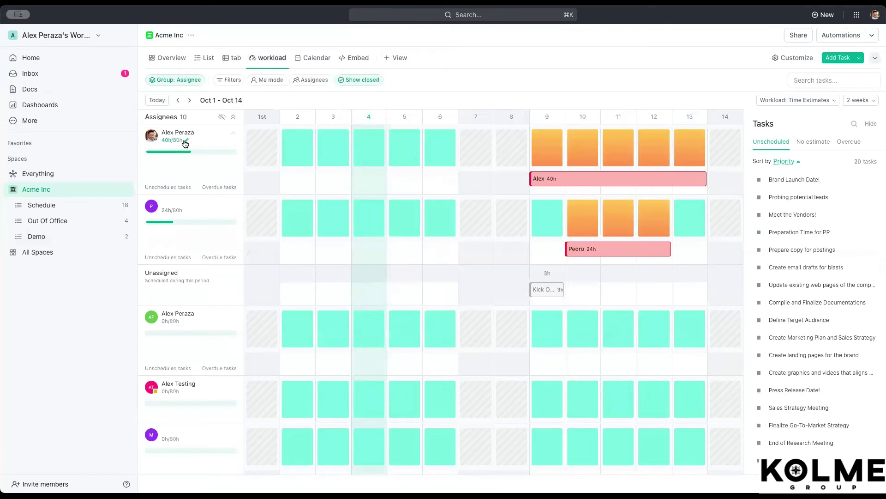
pyautogui.click(187, 140)
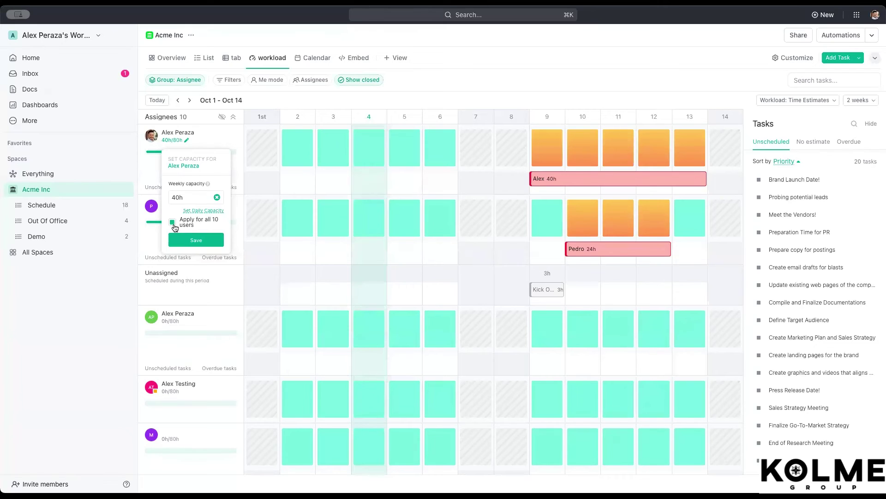
pyautogui.click(196, 238)
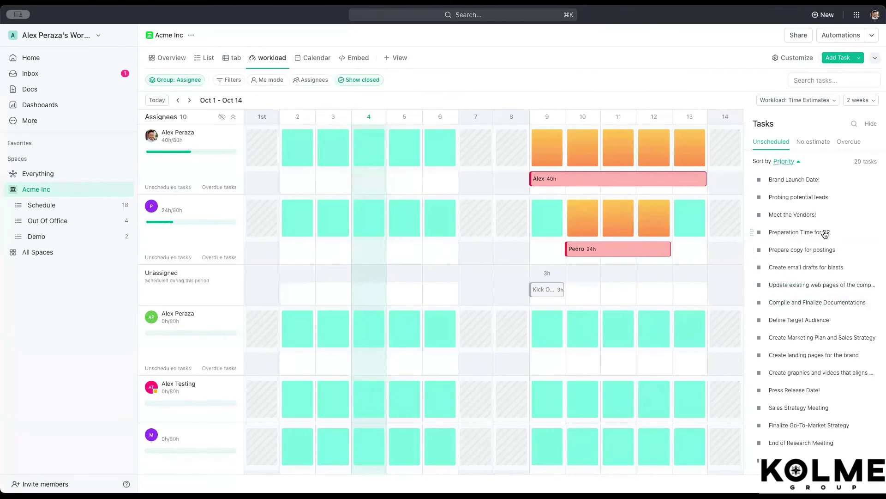
# - Schedule Meet the Vendors! on the first assignee's Oct 2 and check its 8h estimate
pyautogui.click(780, 162)
pyautogui.click(816, 158)
pyautogui.scroll(-3, 817, 287)
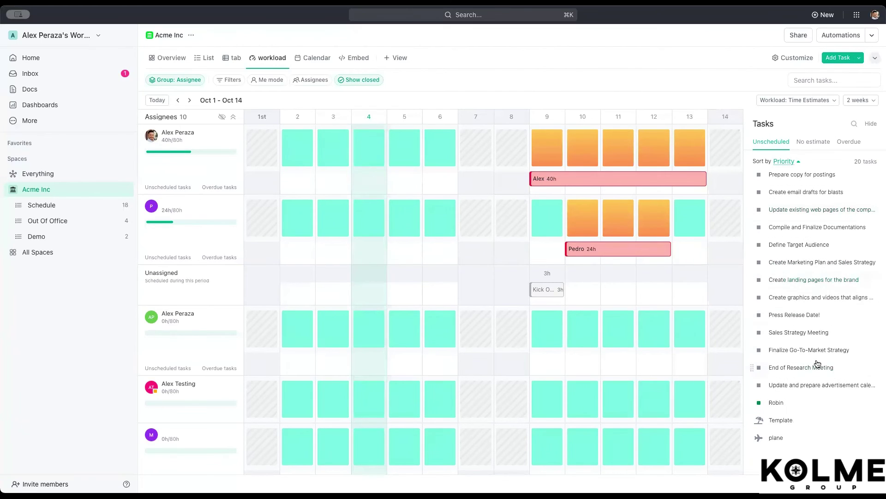
pyautogui.scroll(3, 817, 328)
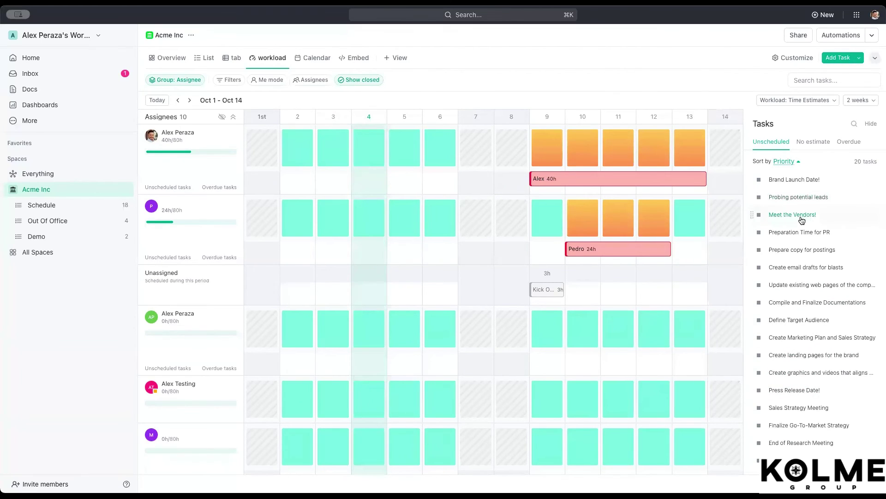
pyautogui.moveTo(802, 221); pyautogui.dragTo(297, 182)
pyautogui.moveTo(291, 148)
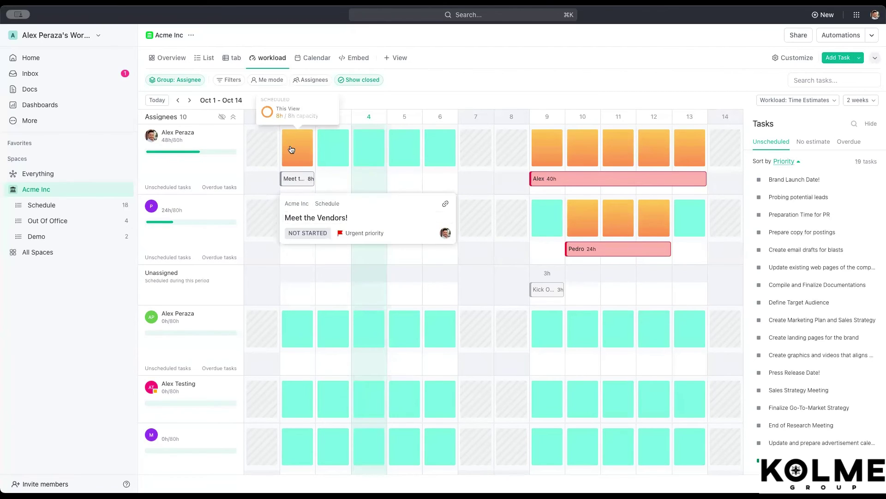
pyautogui.click(308, 180)
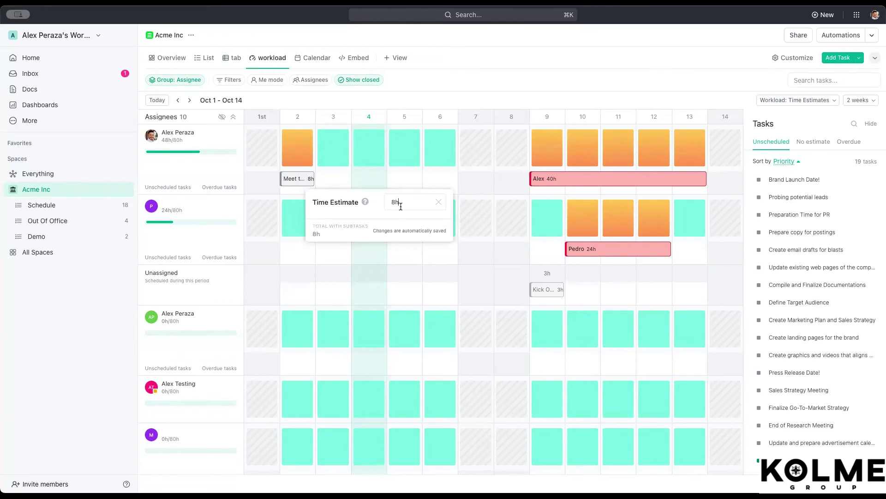
pyautogui.click(212, 172)
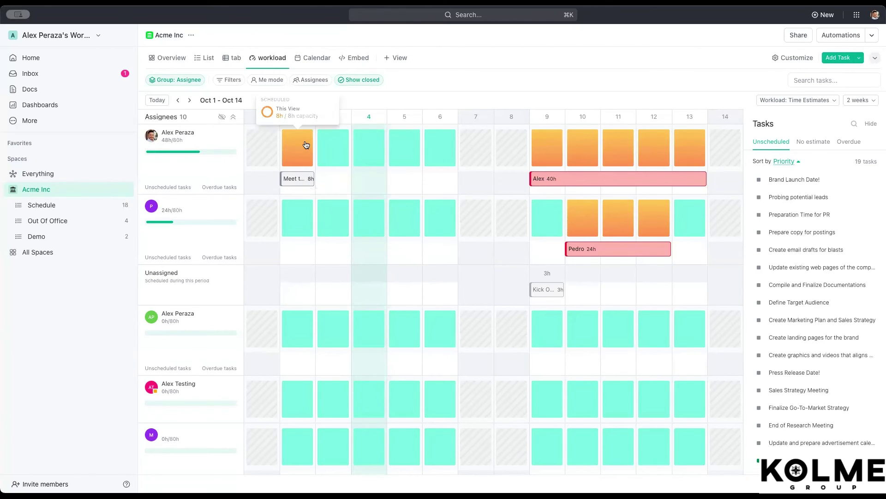
# - Schedule Probing potential leads on Oct 2 and stretch both tasks across Oct 2–3
pyautogui.moveTo(296, 178)
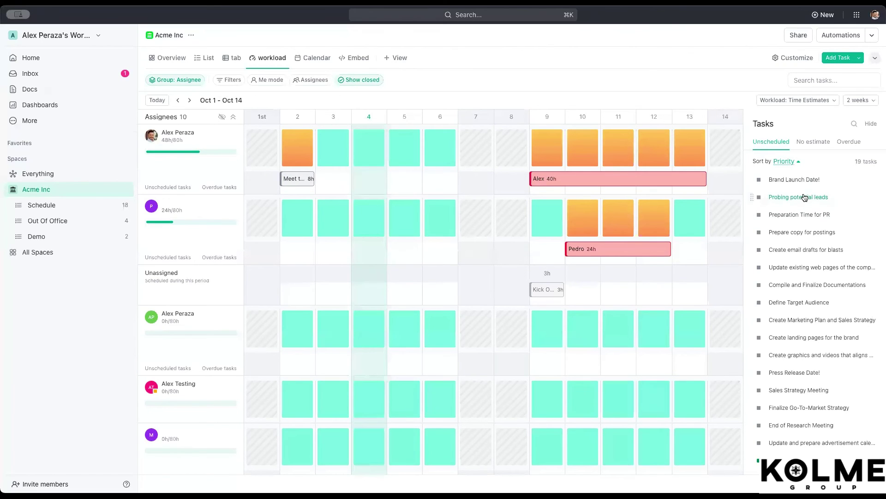
pyautogui.moveTo(805, 198); pyautogui.dragTo(302, 187)
pyautogui.moveTo(294, 155)
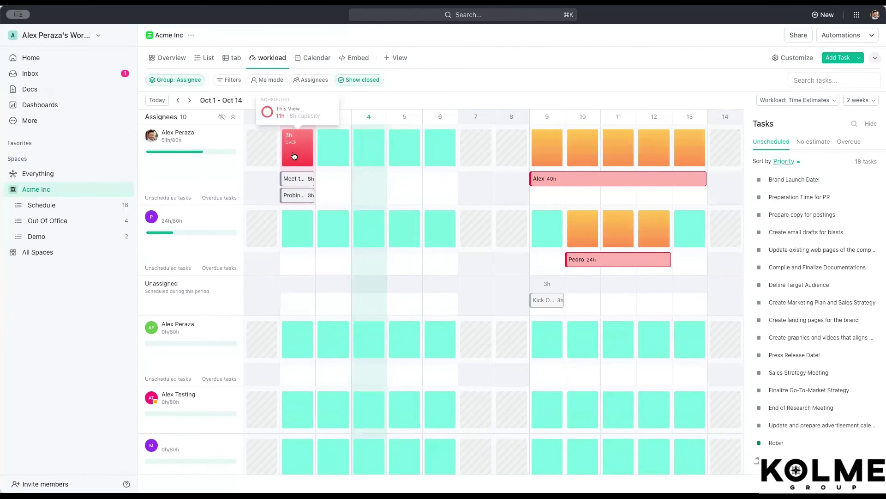
pyautogui.moveTo(299, 197)
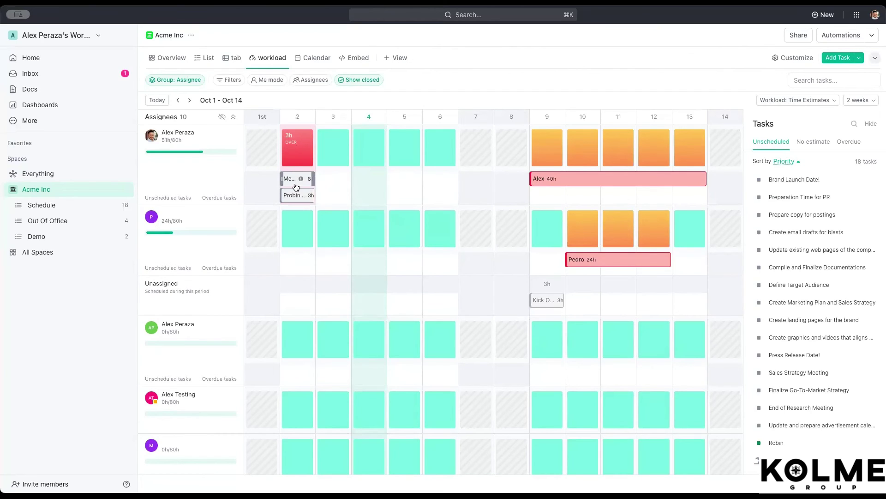
pyautogui.moveTo(298, 179)
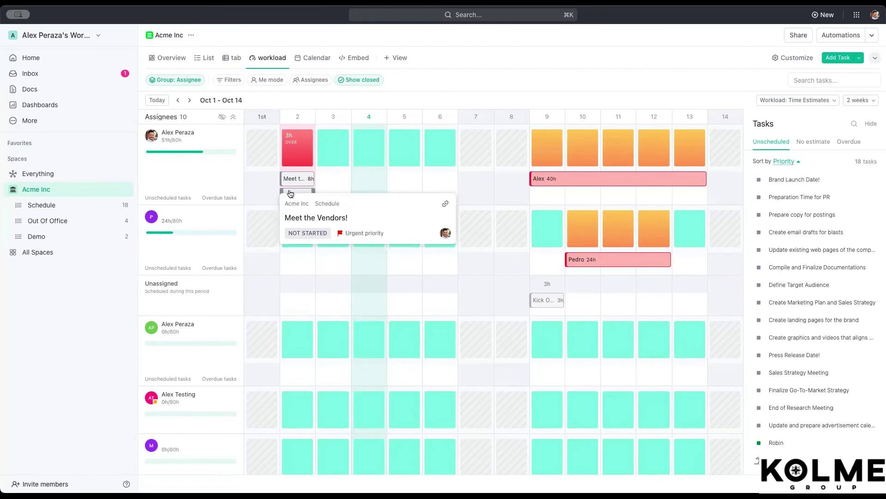
pyautogui.moveTo(313, 191); pyautogui.dragTo(340, 191)
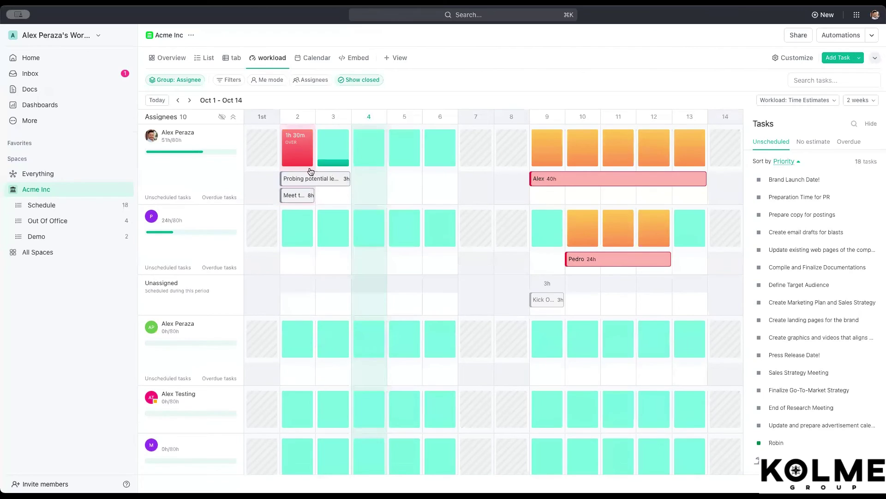
pyautogui.moveTo(296, 138)
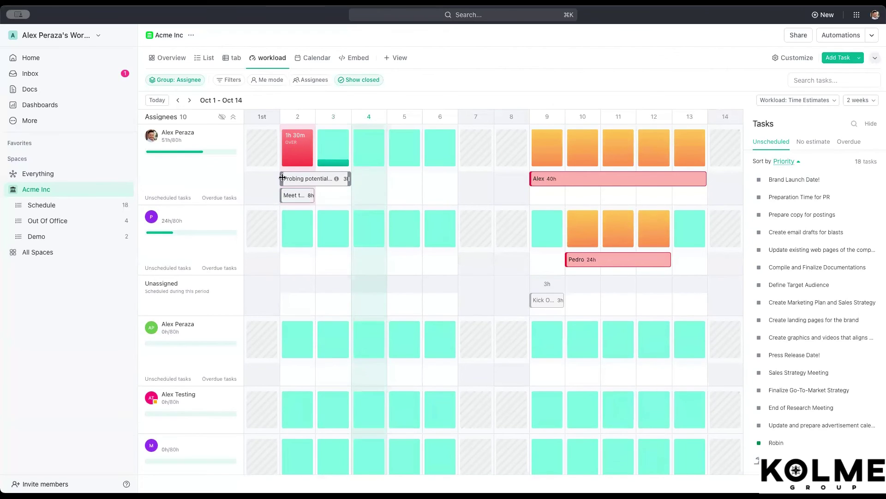
pyautogui.moveTo(312, 195)
pyautogui.moveTo(313, 196); pyautogui.dragTo(341, 195)
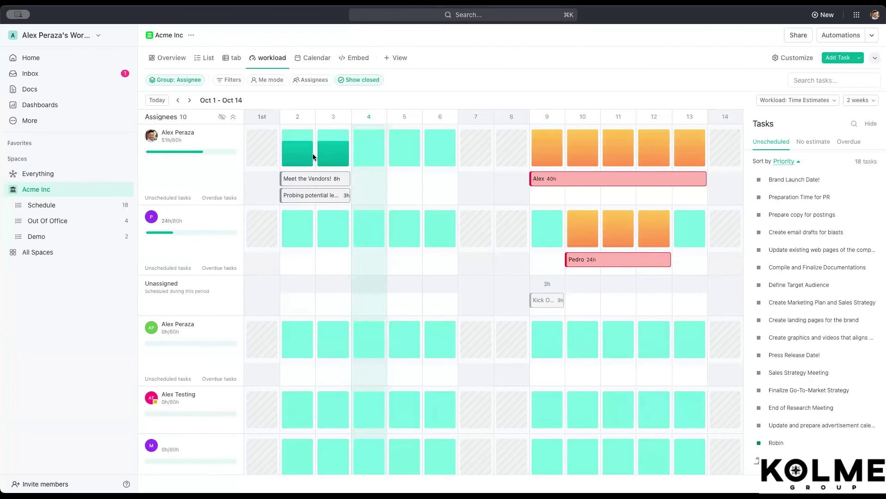
pyautogui.moveTo(298, 155)
# - Schedule Brand Launch Date!, PR prep, documentation, web page update, Target Audience and landing pages across Oct 2–6
pyautogui.moveTo(775, 184); pyautogui.dragTo(357, 212)
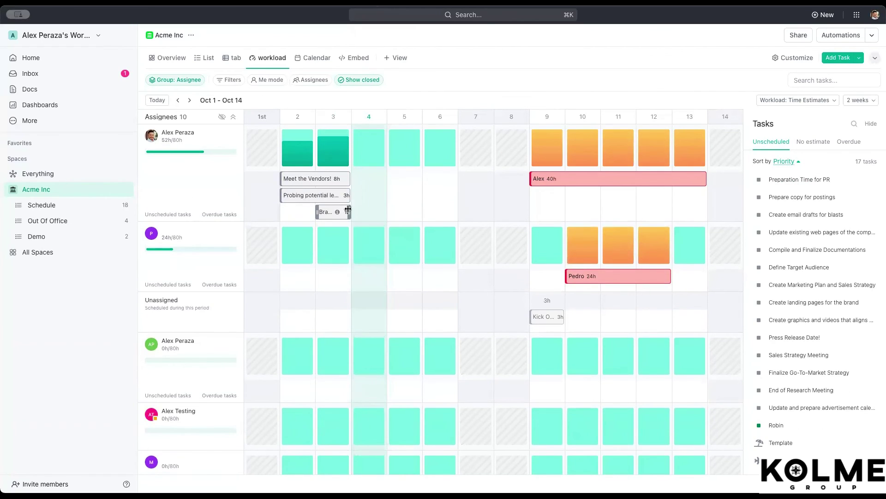
pyautogui.moveTo(799, 183); pyautogui.dragTo(333, 276)
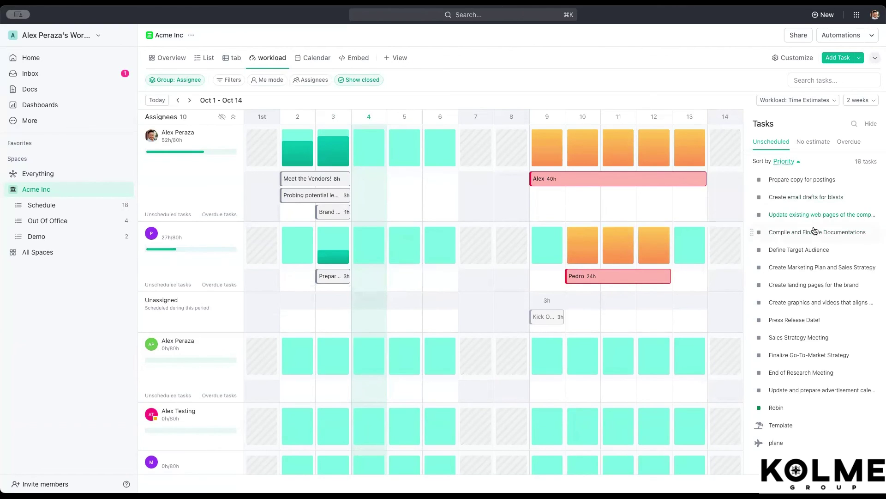
pyautogui.moveTo(799, 232); pyautogui.dragTo(404, 276)
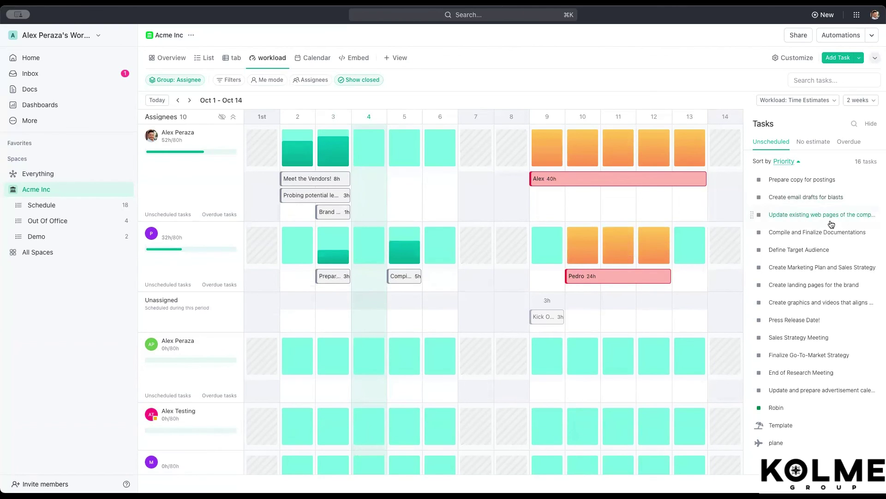
pyautogui.moveTo(827, 215); pyautogui.dragTo(298, 276)
pyautogui.moveTo(739, 217); pyautogui.dragTo(371, 273)
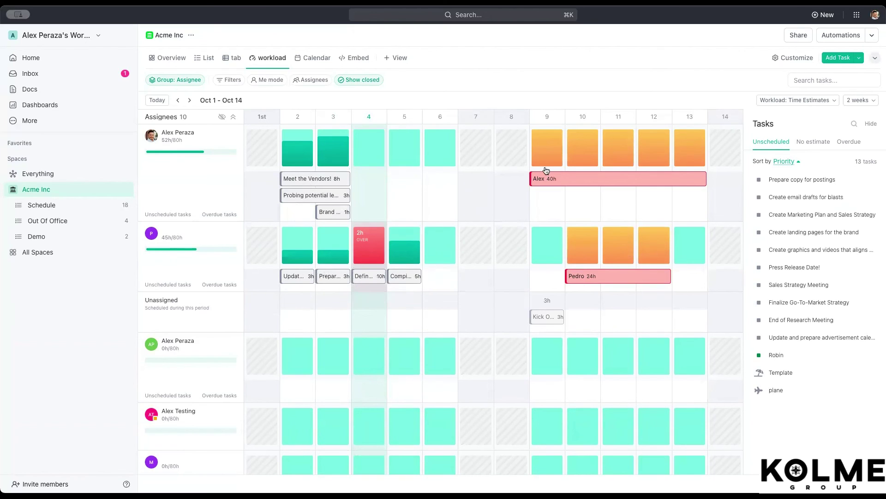
pyautogui.moveTo(826, 232); pyautogui.dragTo(430, 181)
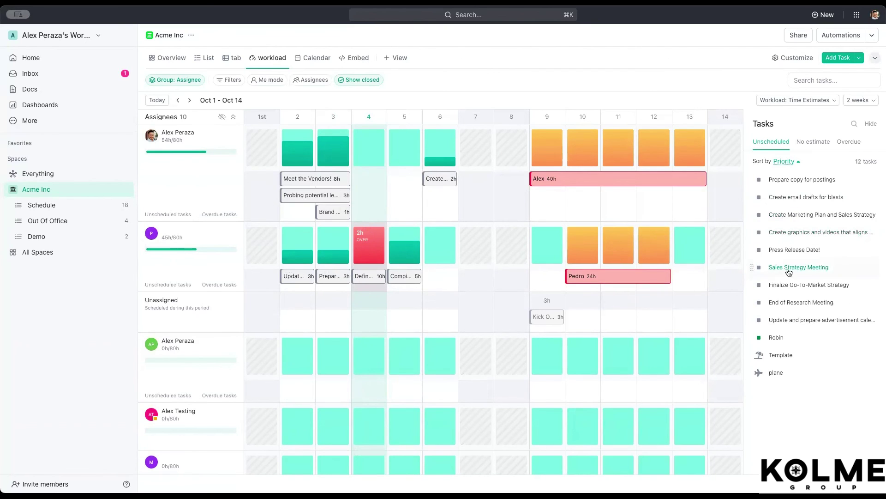
# - Place Sales Strategy Meeting on the first assignee's Oct 4, moving it off the second assignee's Oct 9
pyautogui.moveTo(803, 270); pyautogui.dragTo(411, 259)
pyautogui.moveTo(547, 276); pyautogui.dragTo(409, 288)
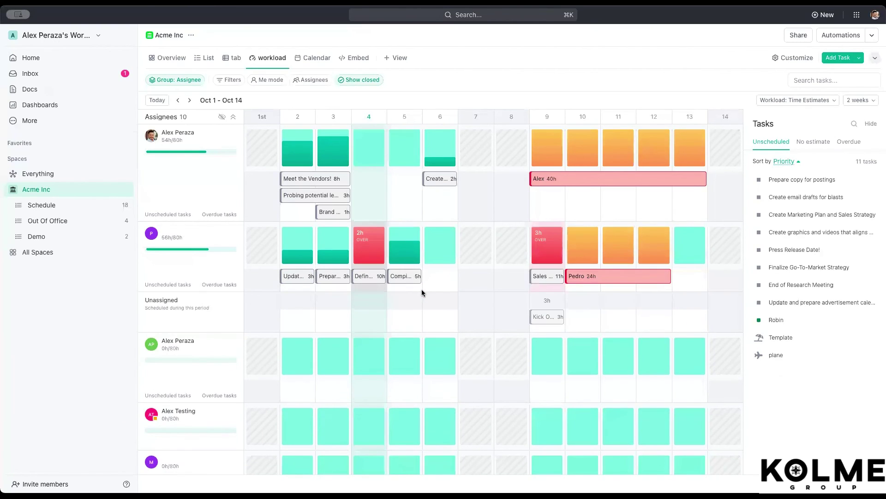
pyautogui.moveTo(547, 276); pyautogui.dragTo(386, 192)
# - Extend Sales Strategy Meeting and Define Target Audience through Oct 5
pyautogui.click(369, 178)
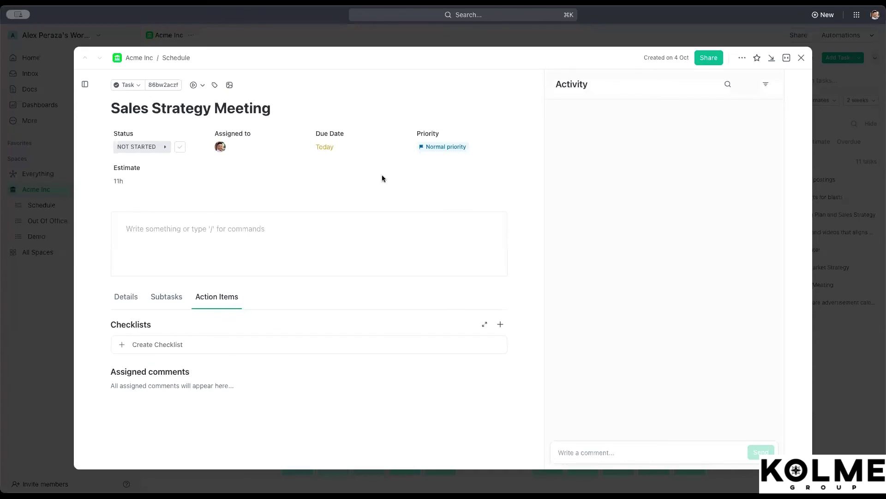
pyautogui.click(29, 249)
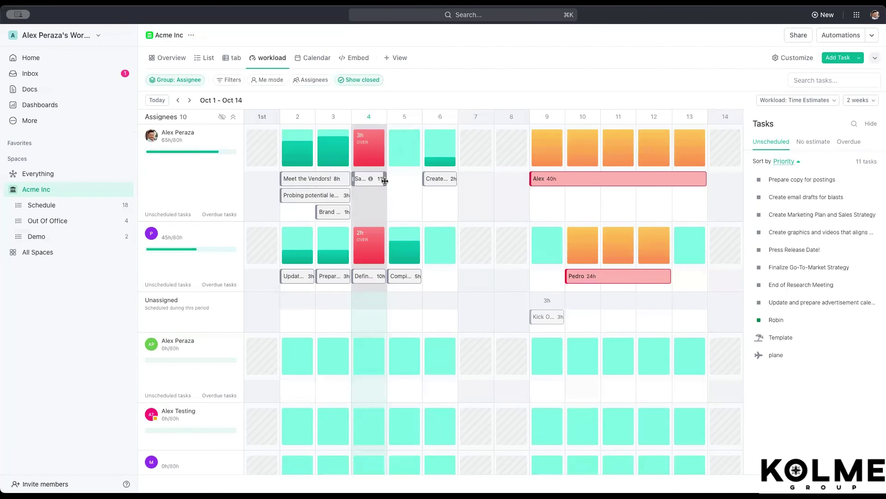
pyautogui.moveTo(384, 181); pyautogui.dragTo(420, 181)
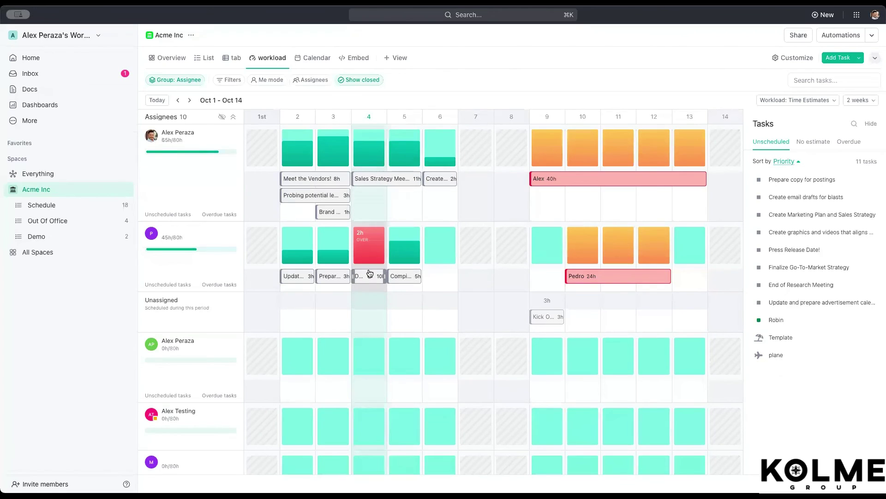
pyautogui.moveTo(383, 281); pyautogui.dragTo(418, 276)
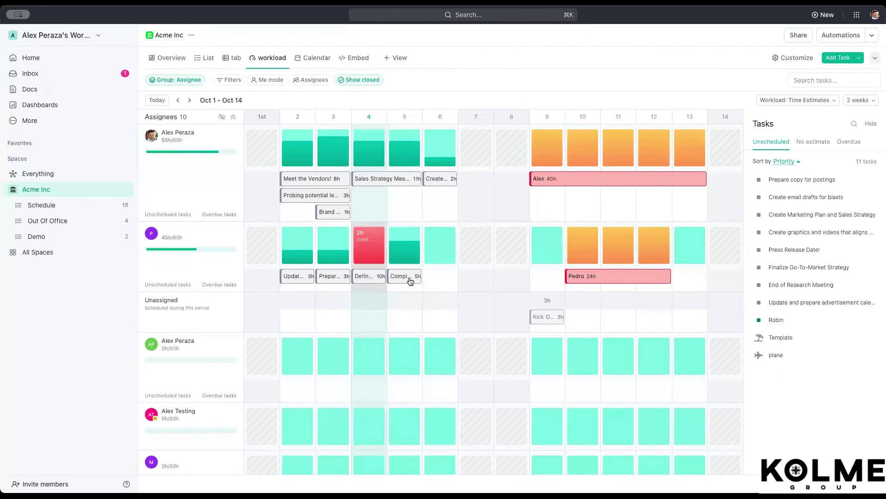